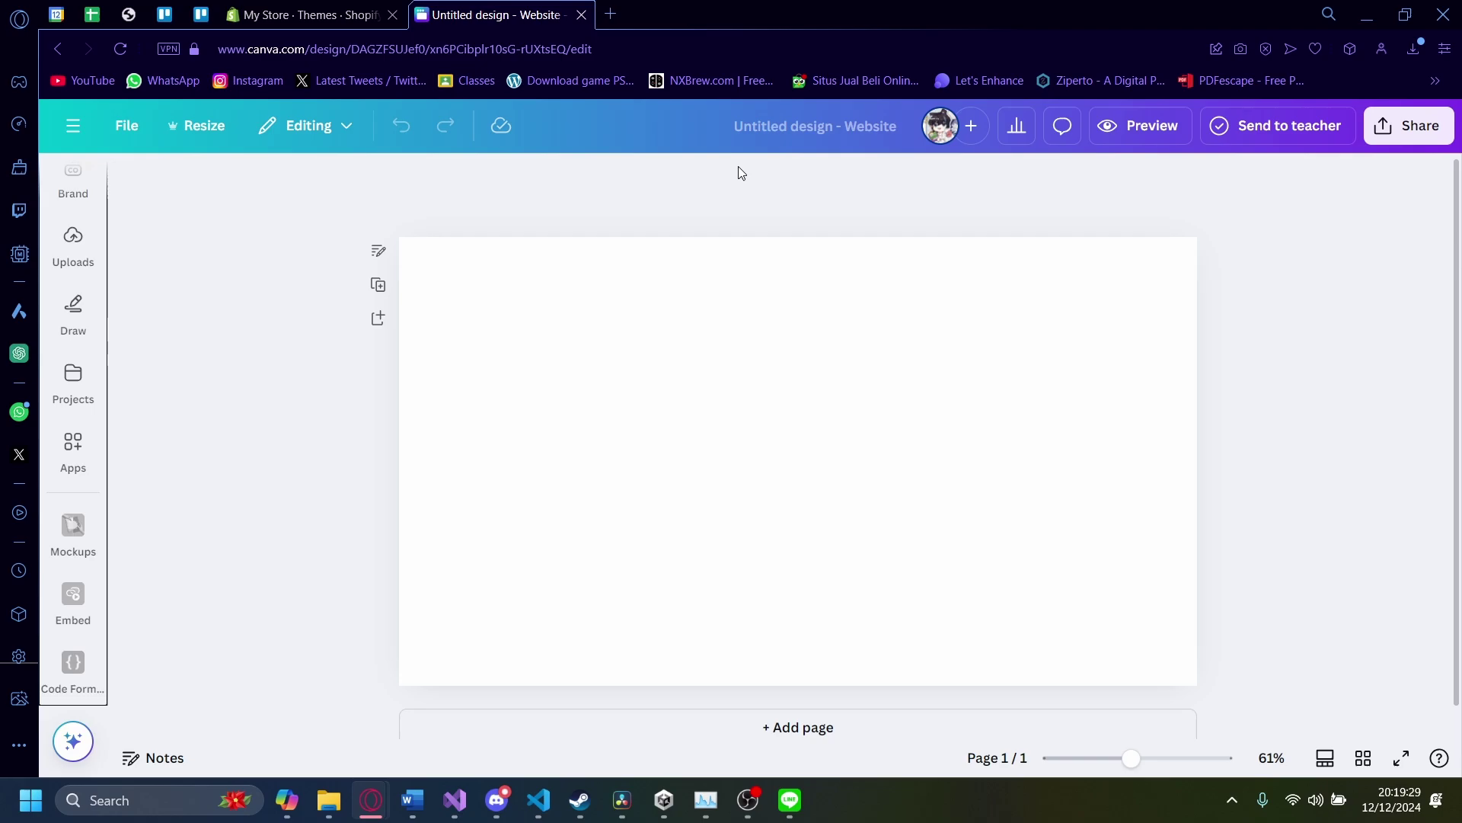
Search Canva's apps for 'emb' to list Embed, VNTANA, FluidForms, Vouch and Flourish
click(73, 444)
click(224, 185)
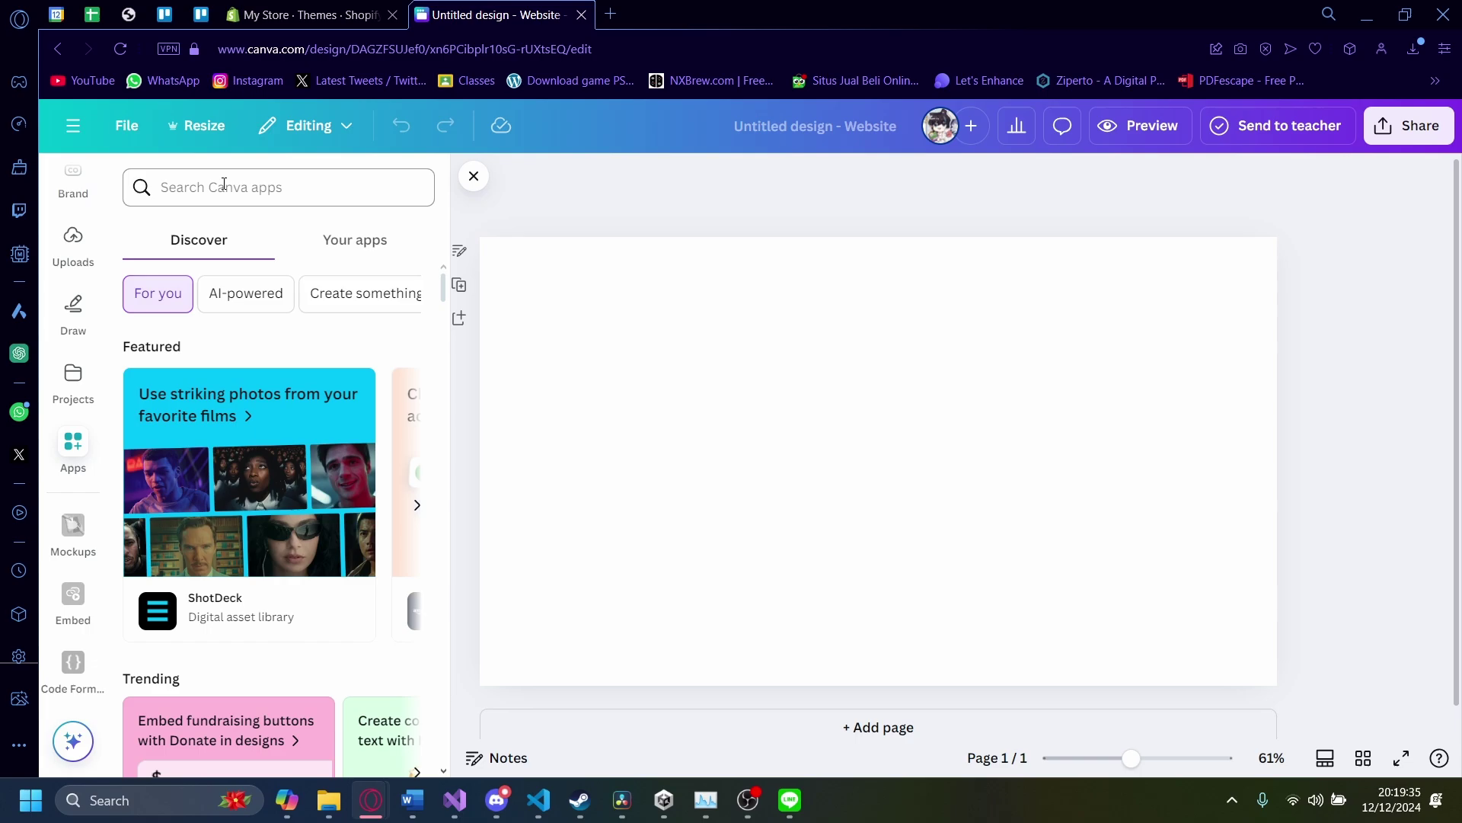
text(embed)
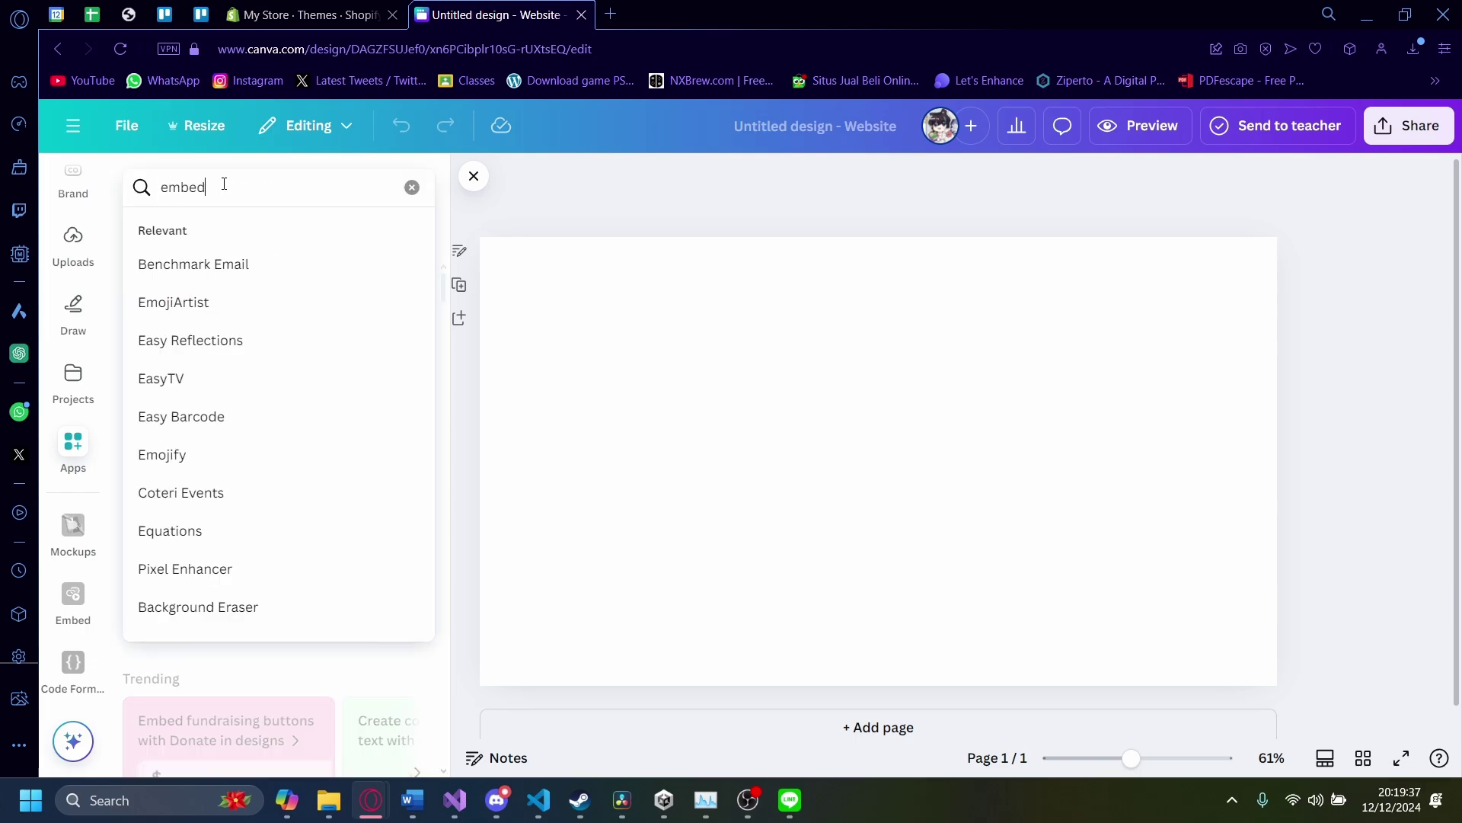
key(Return)
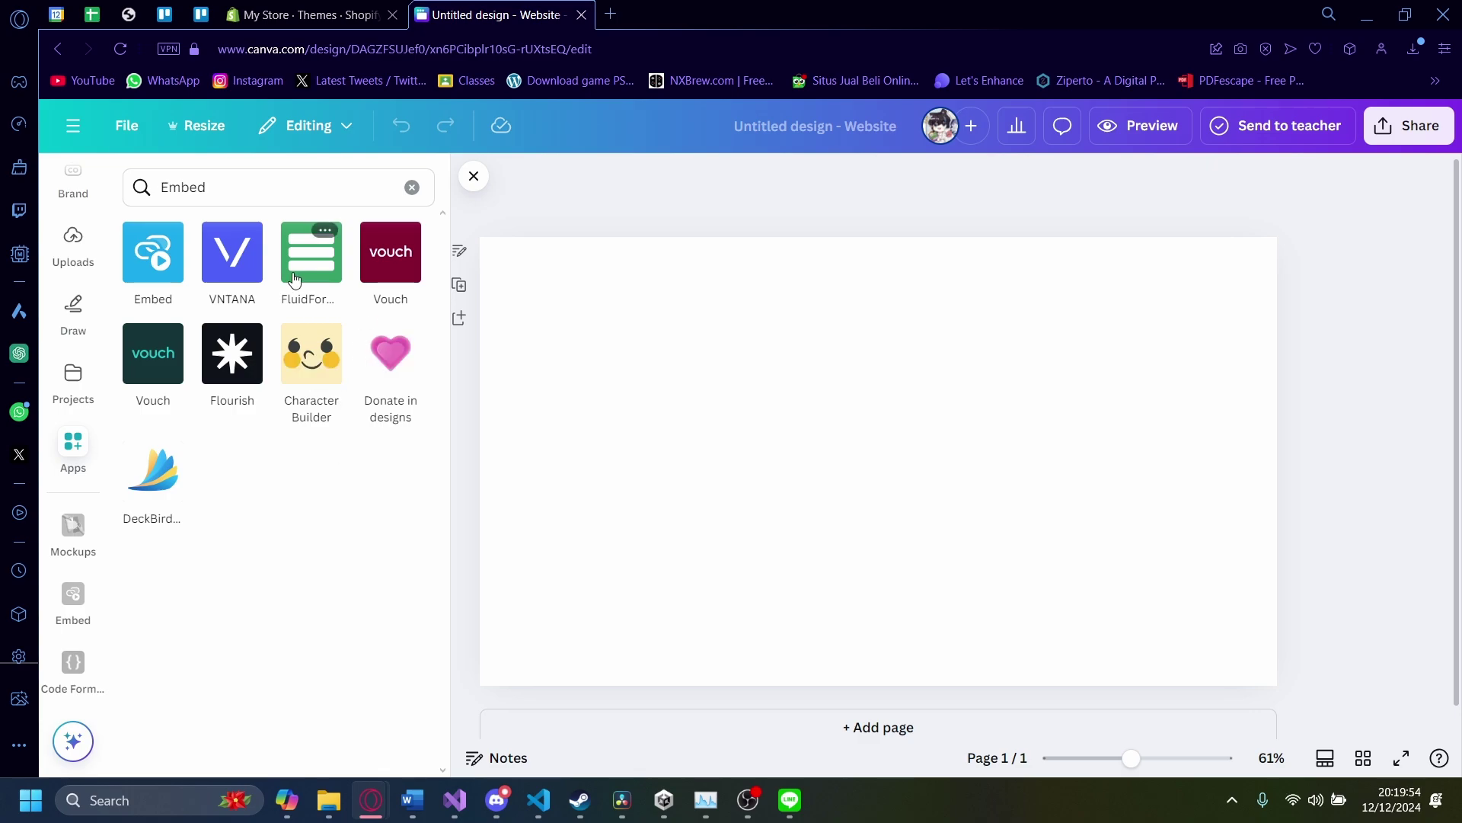
Open the Embed app and look over its YouTube, Vimeo, TED and Spotify examples and web-link field
click(151, 273)
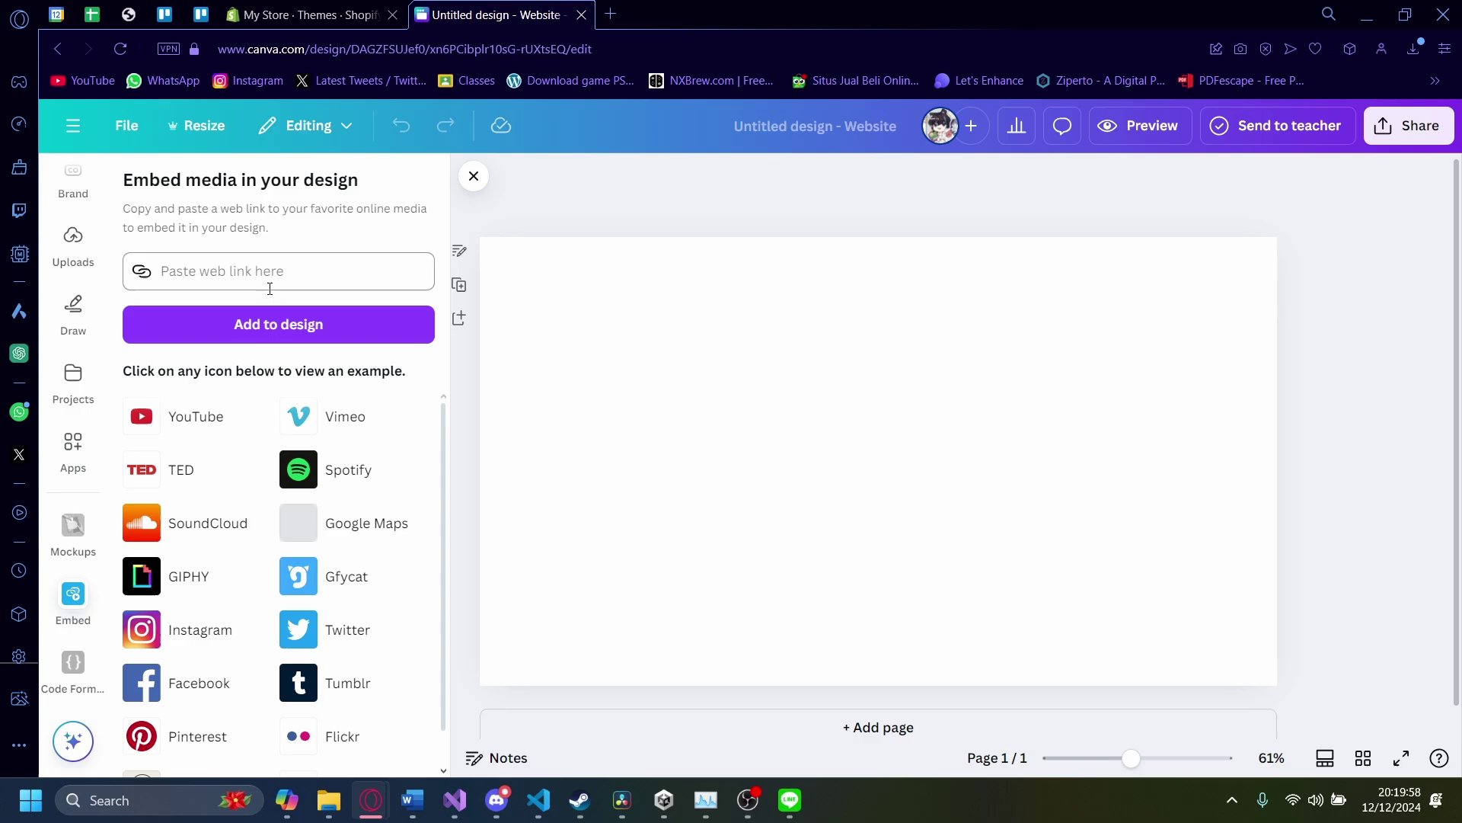
scroll(141, 700, down, 1)
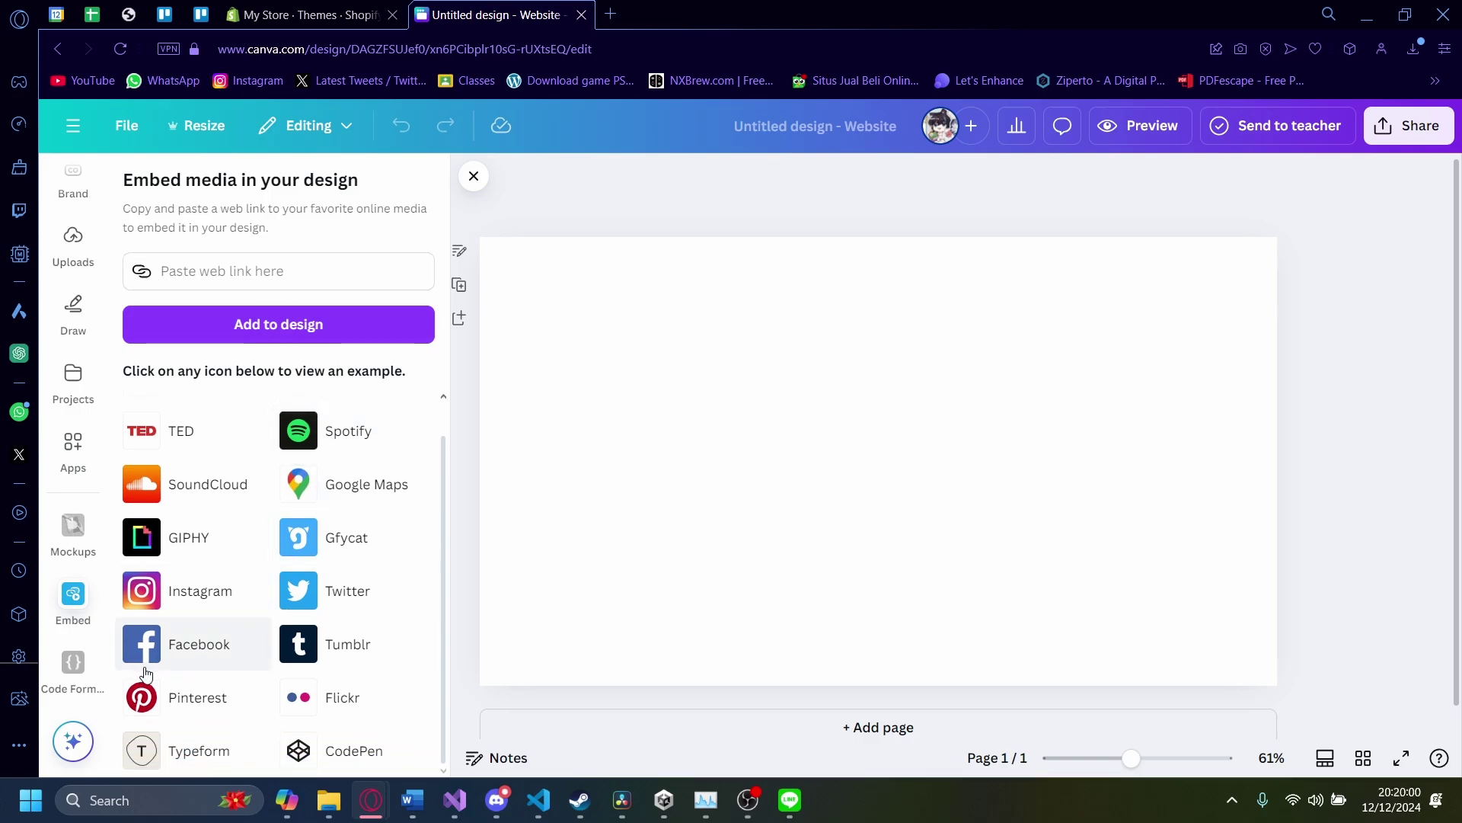
scroll(146, 673, up, 1)
click(243, 269)
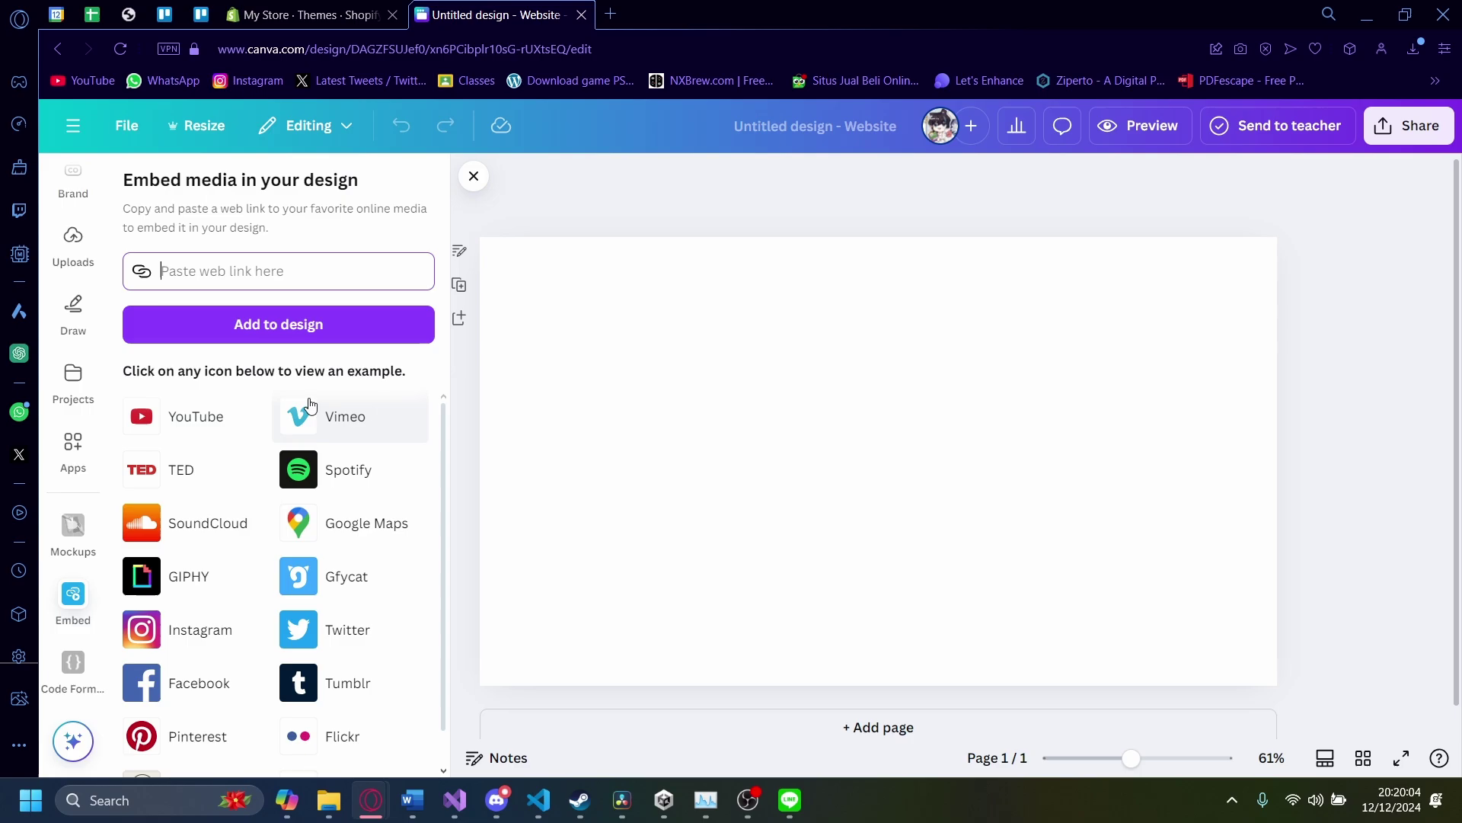
scroll(406, 448, down, 1)
scroll(405, 448, up, 1)
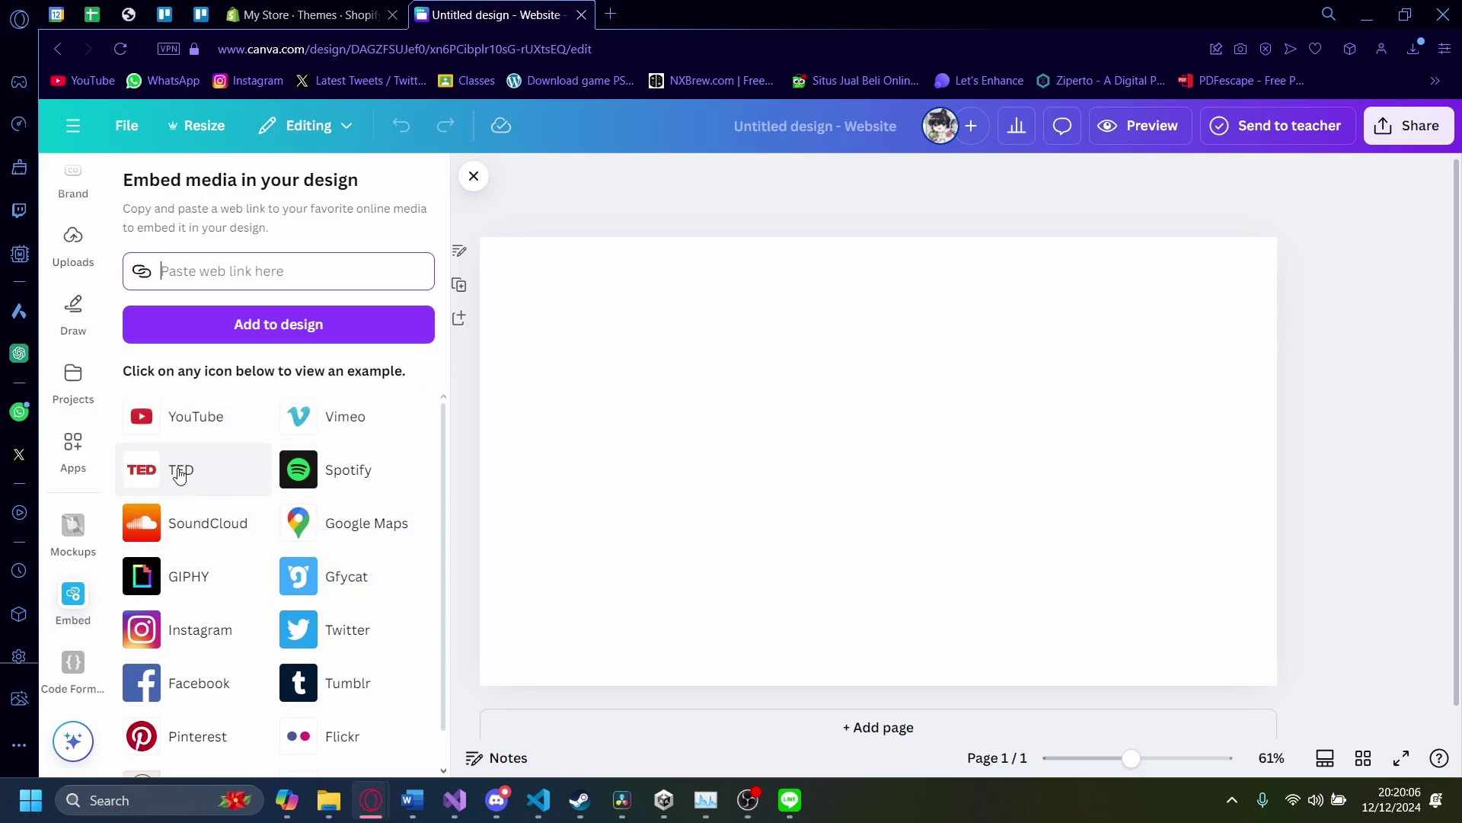
click(198, 440)
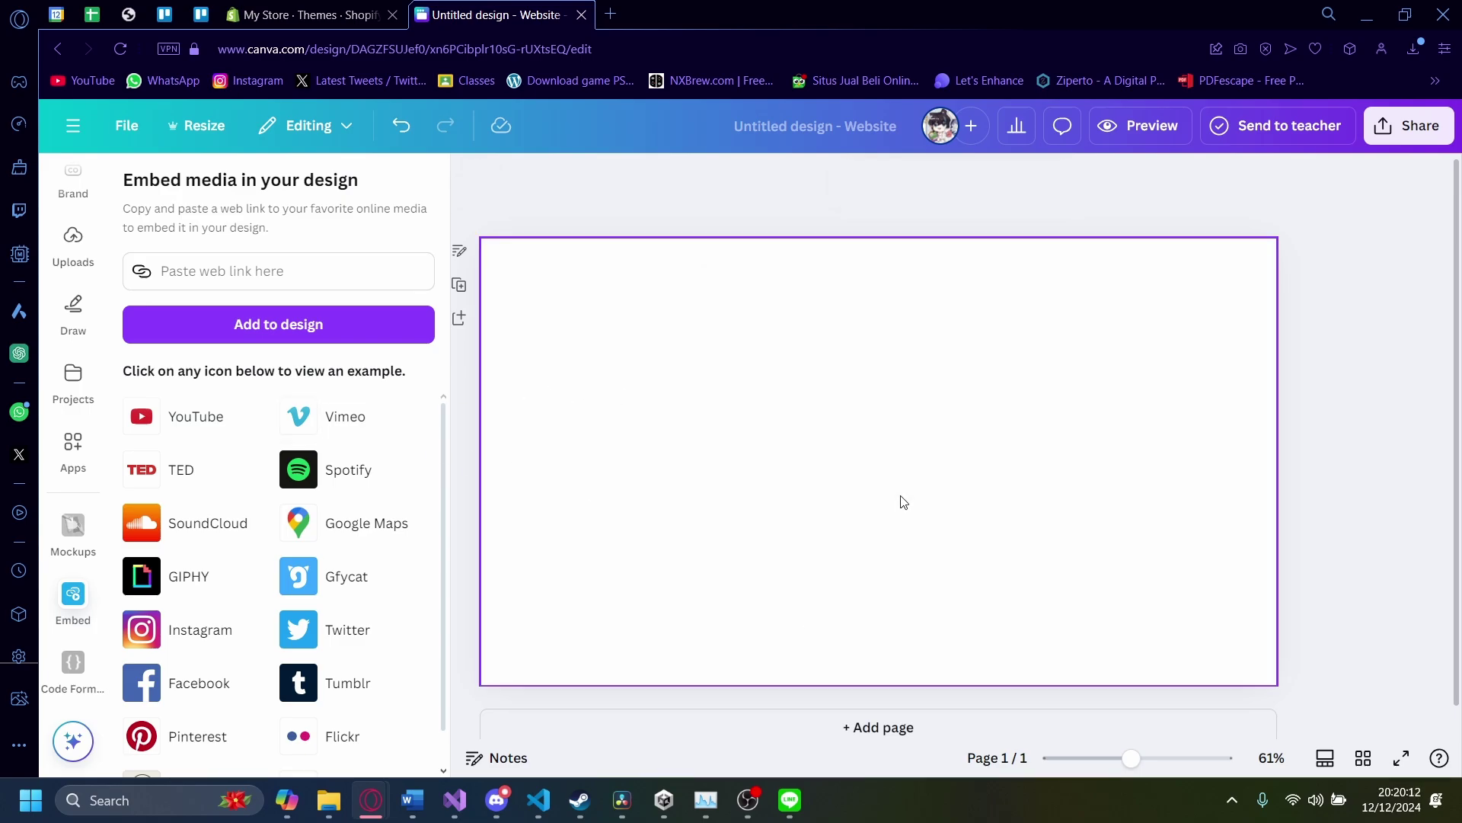
click(285, 282)
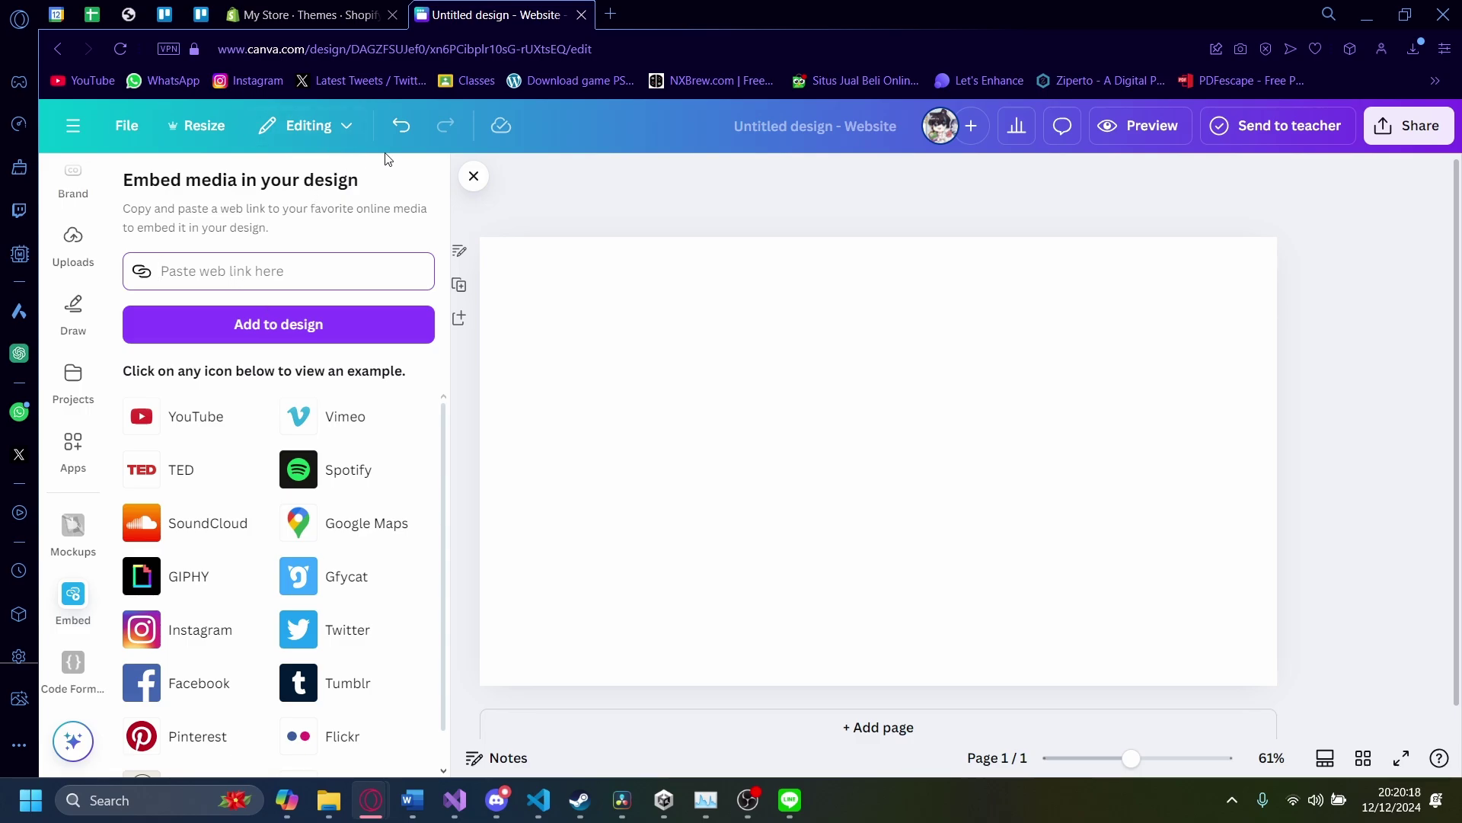
Search 'youtube royalty free music' in a new Opera GX tab and copy the channel's web address
click(609, 19)
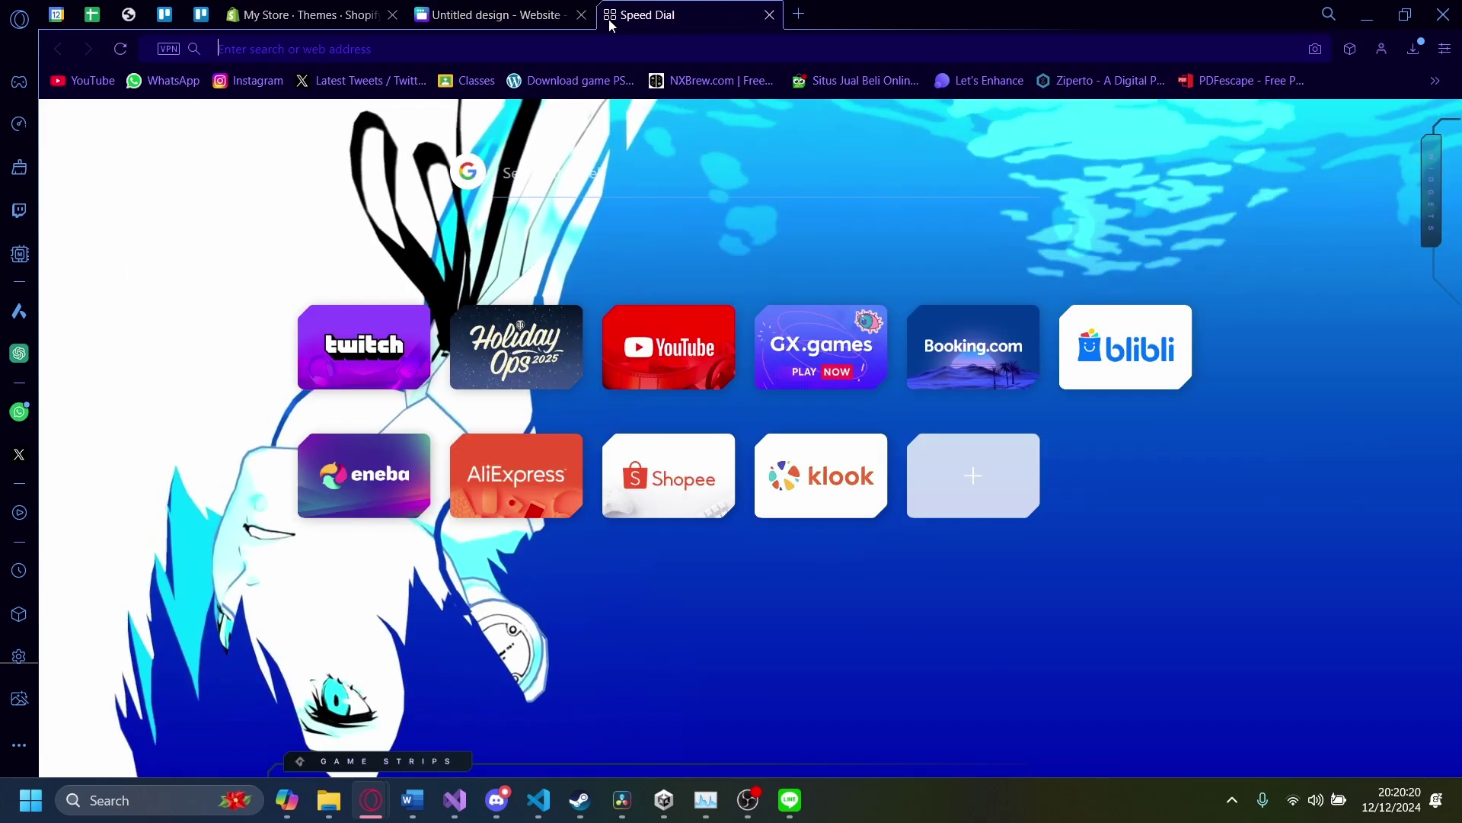
text(yiuytu)
key(BackSpace)
key(BackSpace)
key(BackSpace)
key(BackSpace)
key(BackSpace)
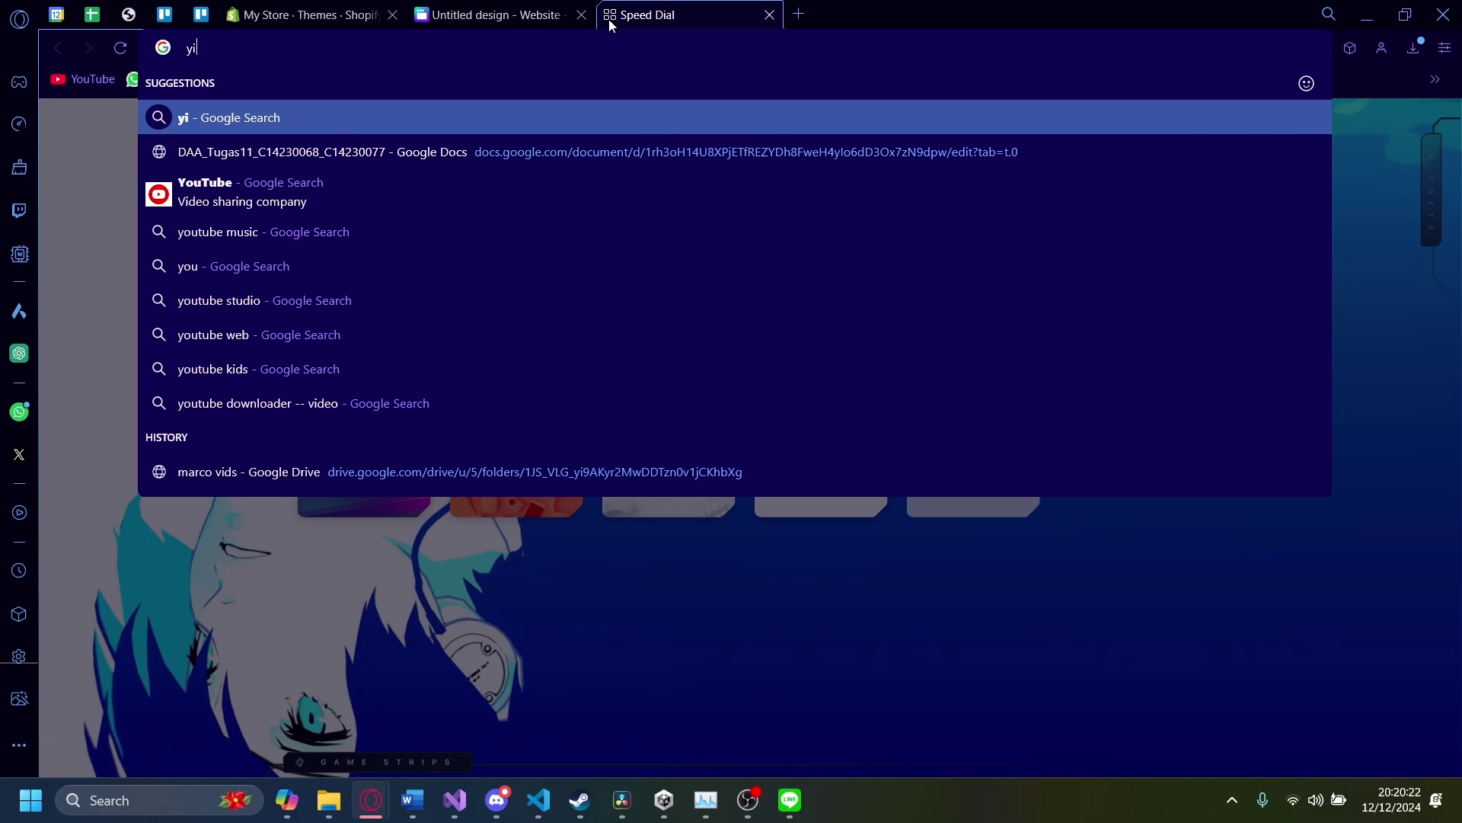
text(outube)
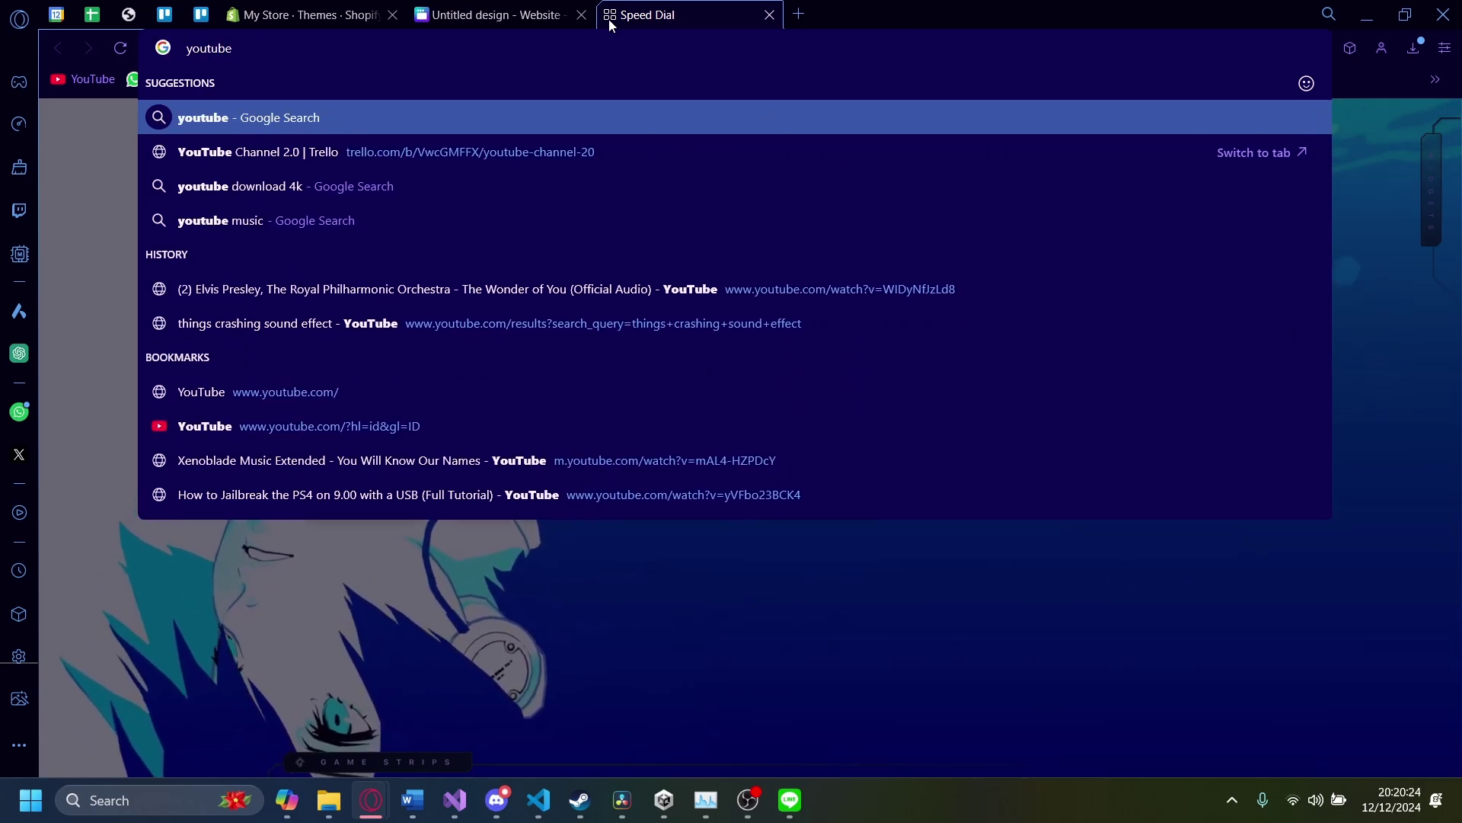
text( royalt d)
key(BackSpace)
key(BackSpace)
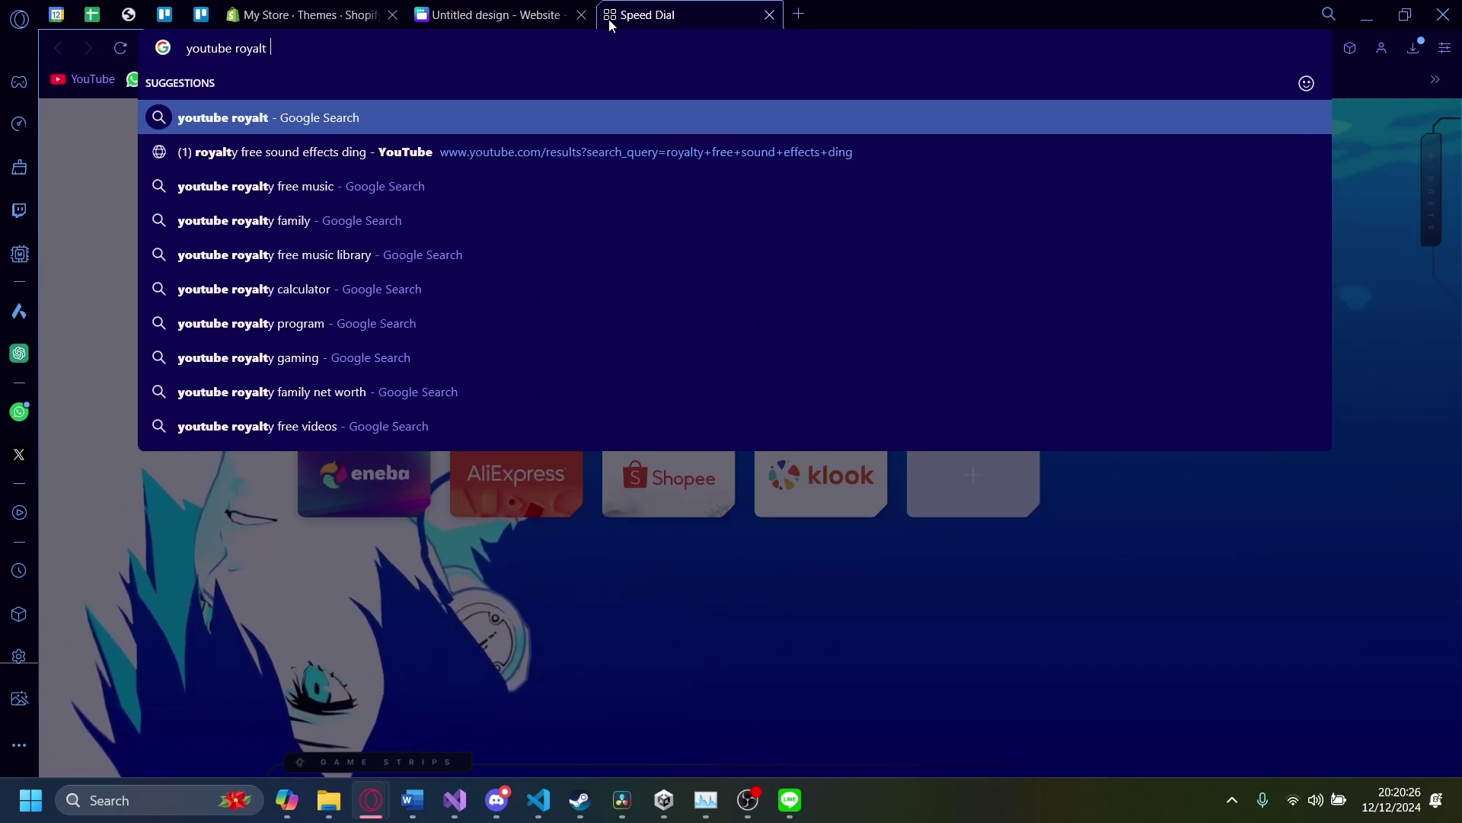
key(Down)
key(Down)
key(Return)
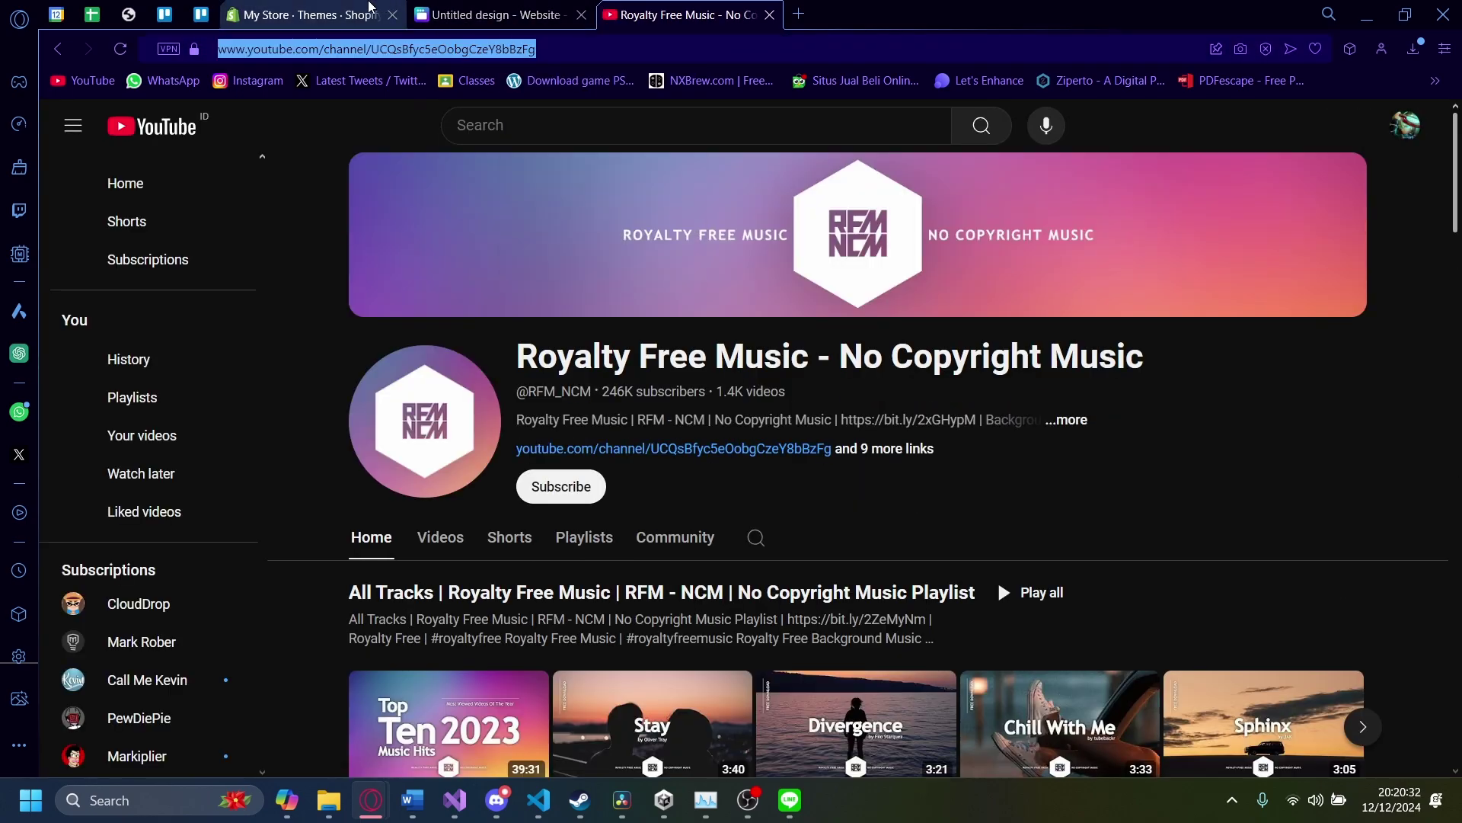
click(308, 14)
Embed the copied YouTube channel link on the page, drag it left, then delete it
click(496, 15)
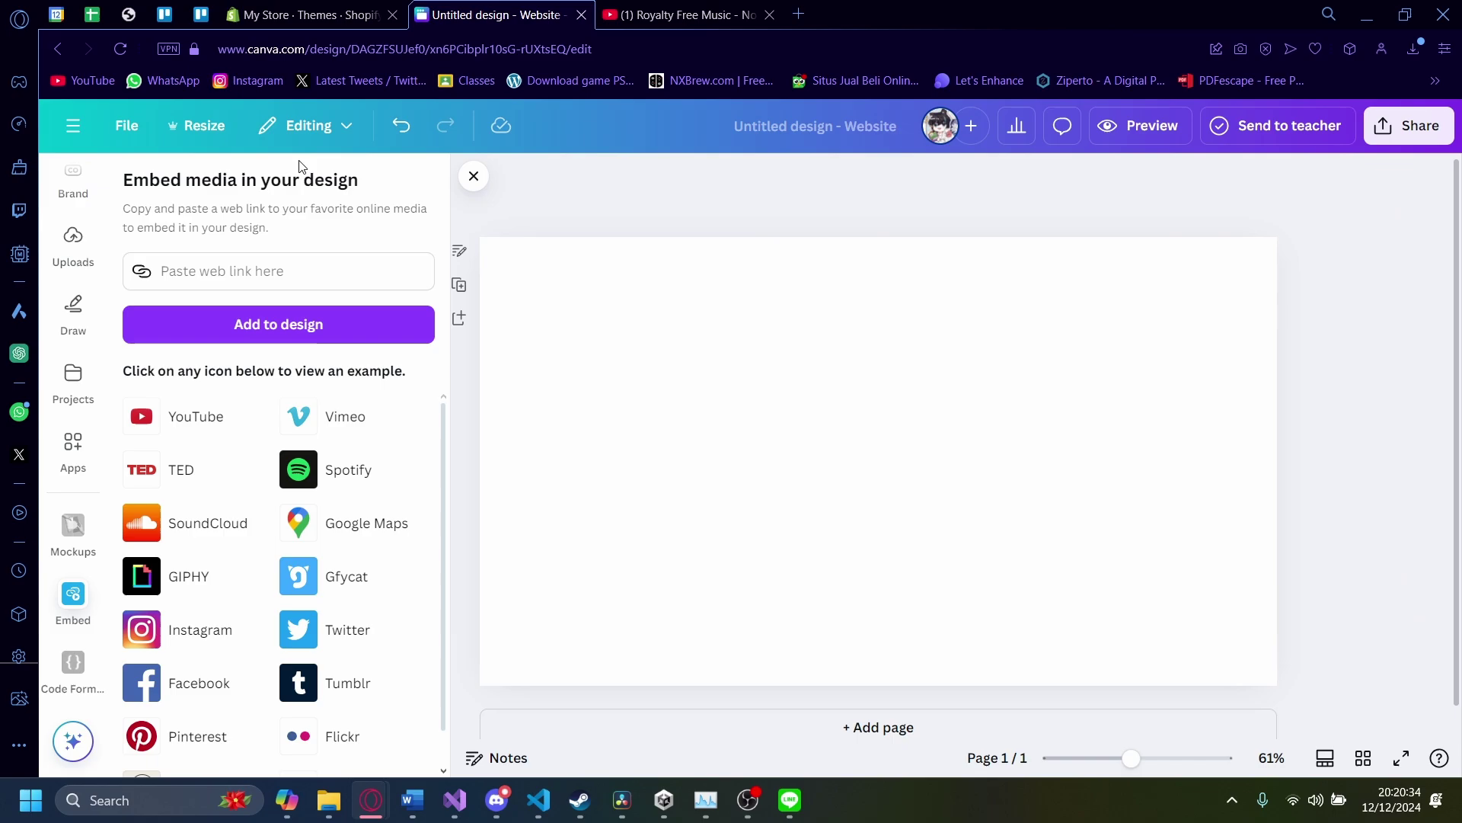
click(305, 271)
key(ctrl+v)
click(239, 316)
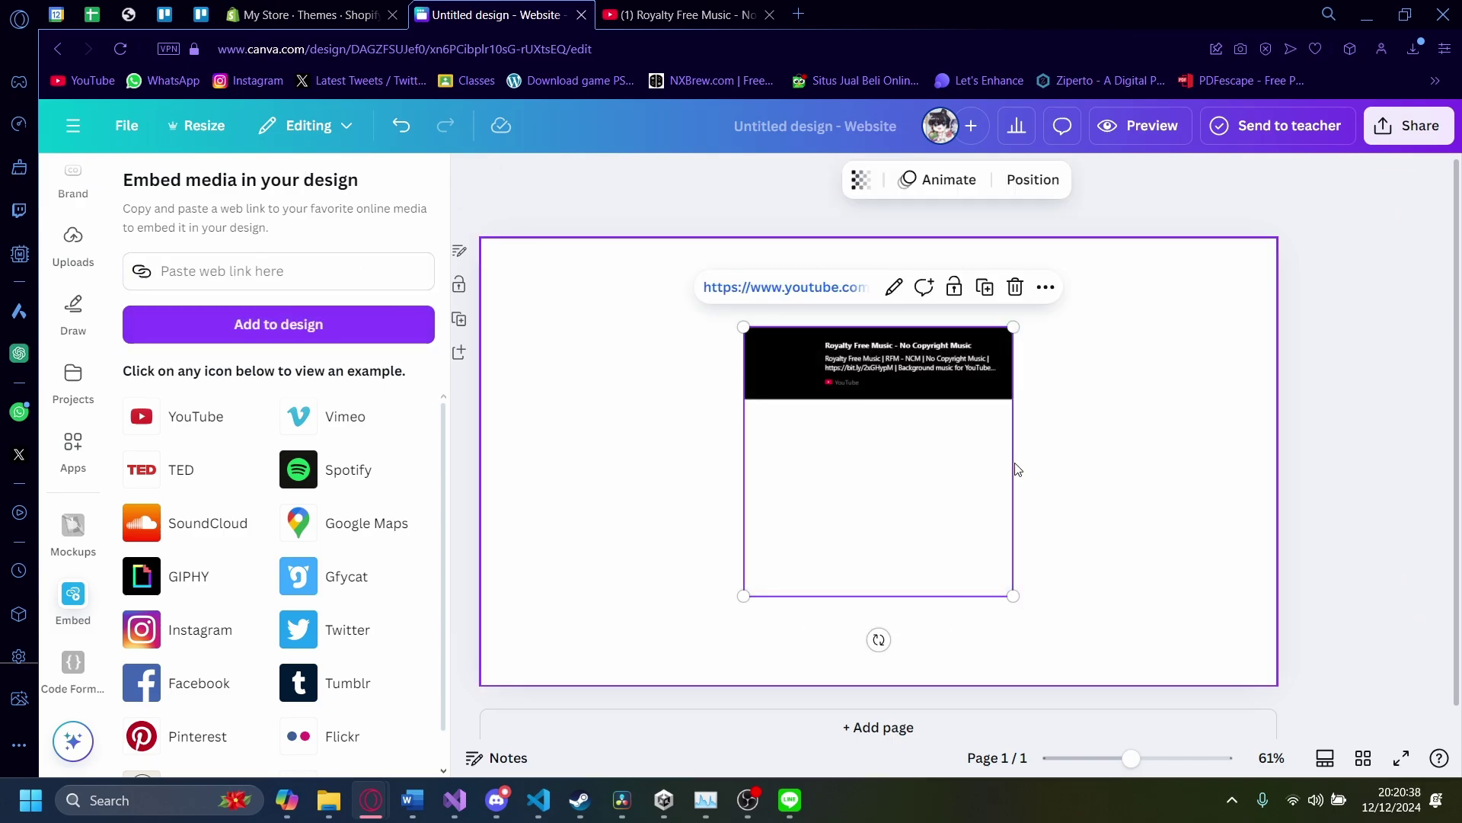
drag(856, 384, 651, 339)
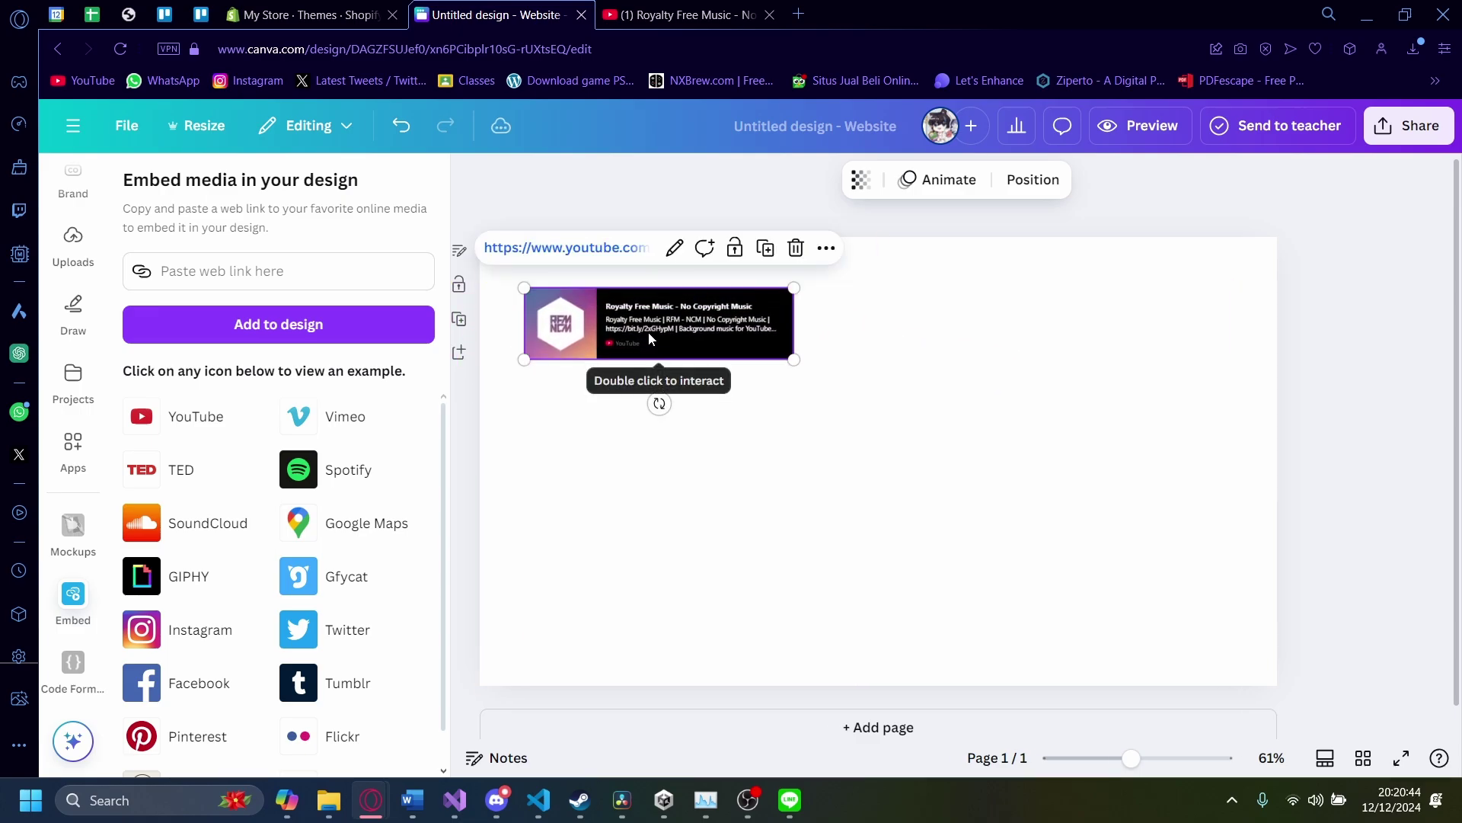
key(Delete)
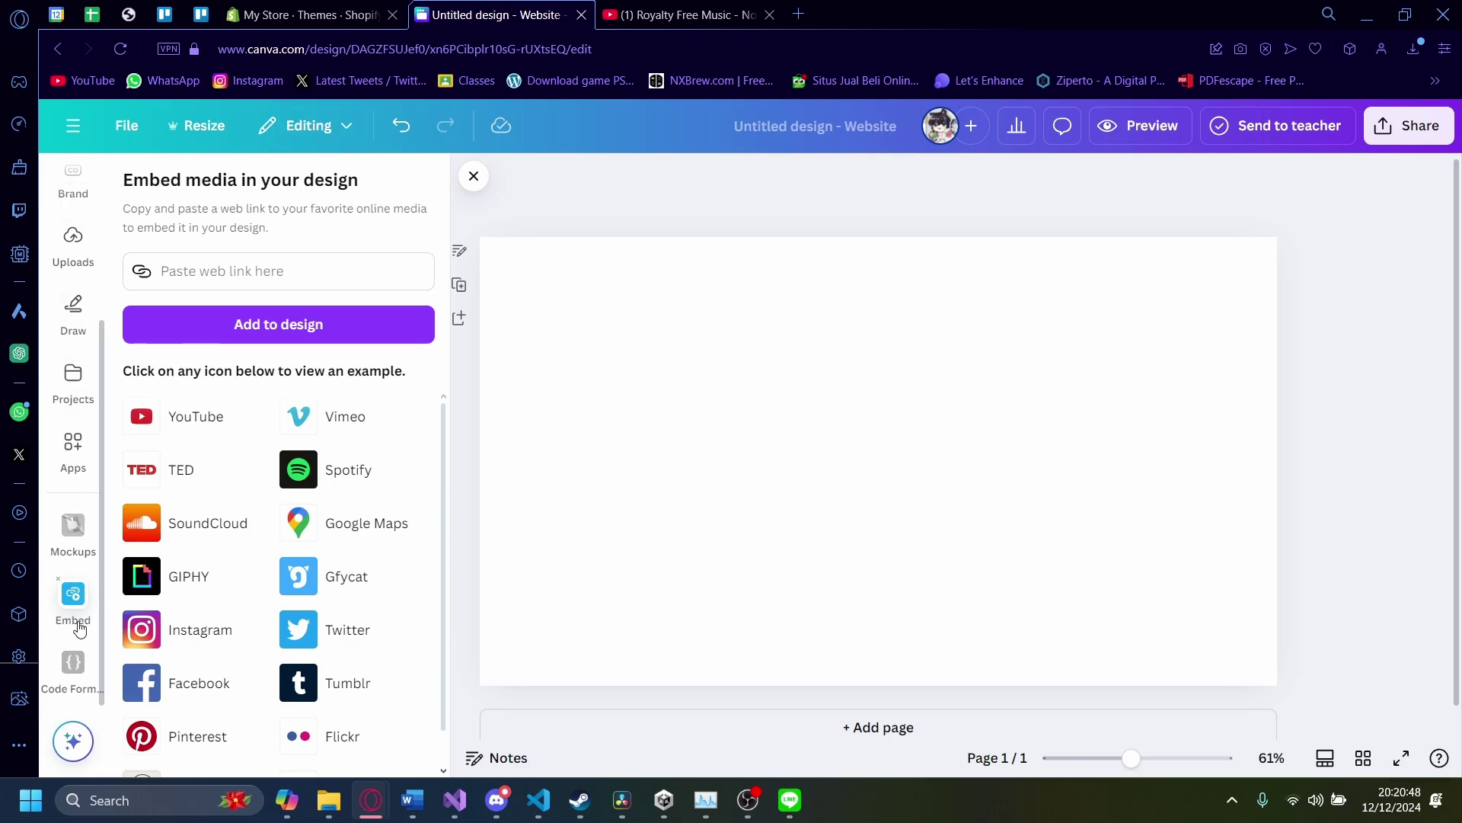
Open VNTANA's app page from the Embed results and flip through its preview images
click(73, 446)
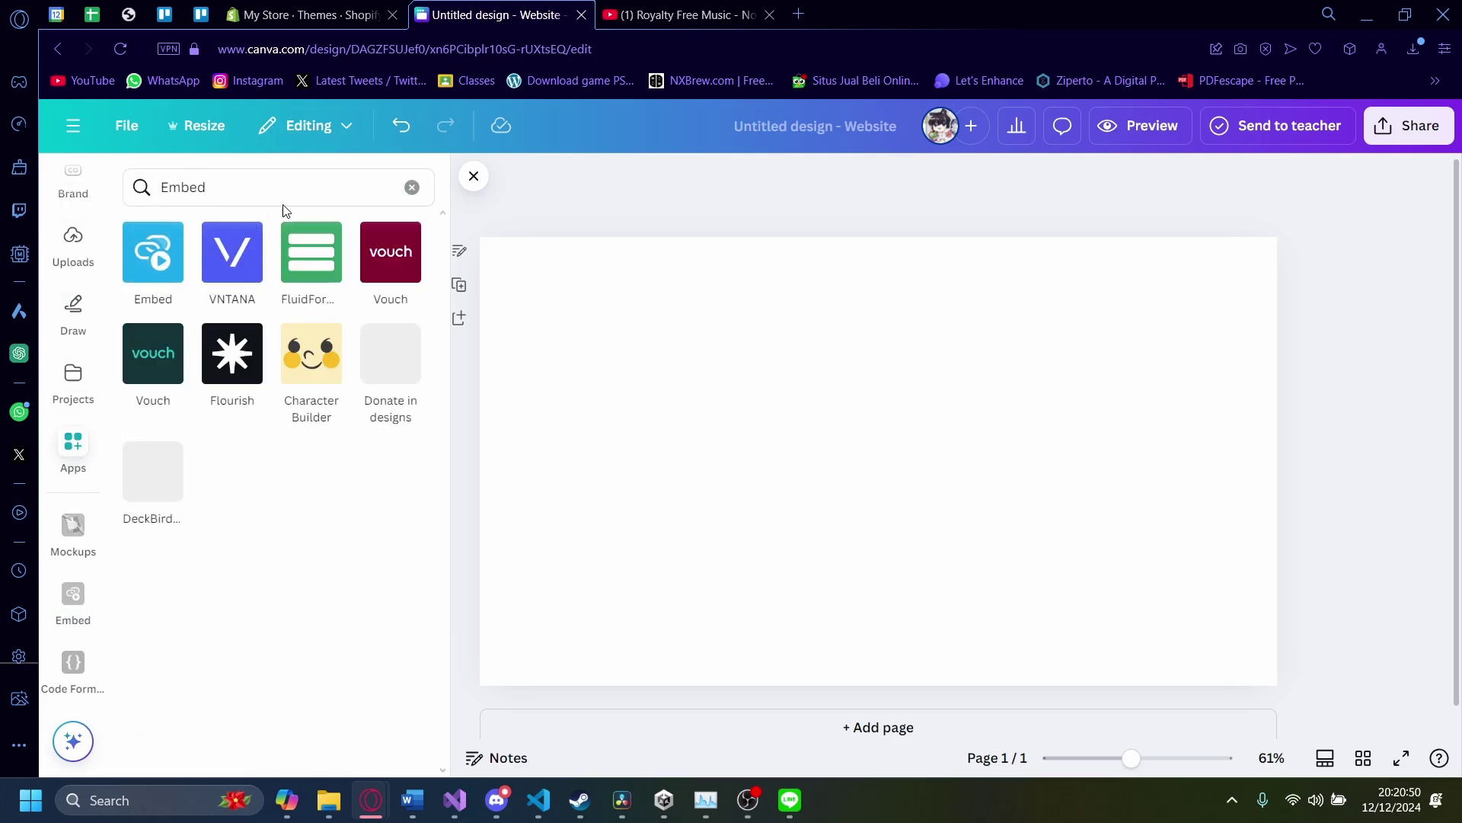
click(242, 278)
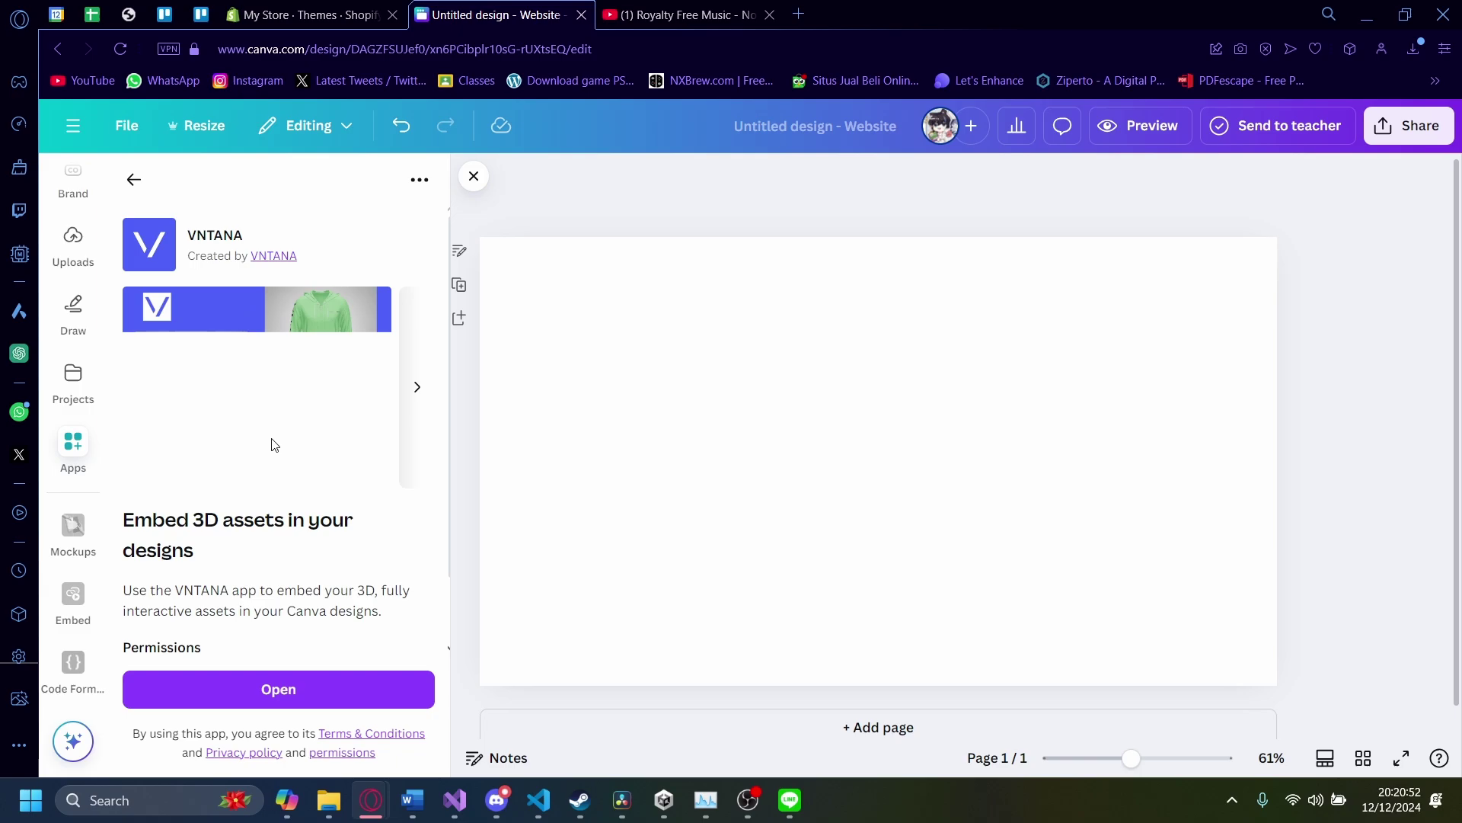
click(410, 399)
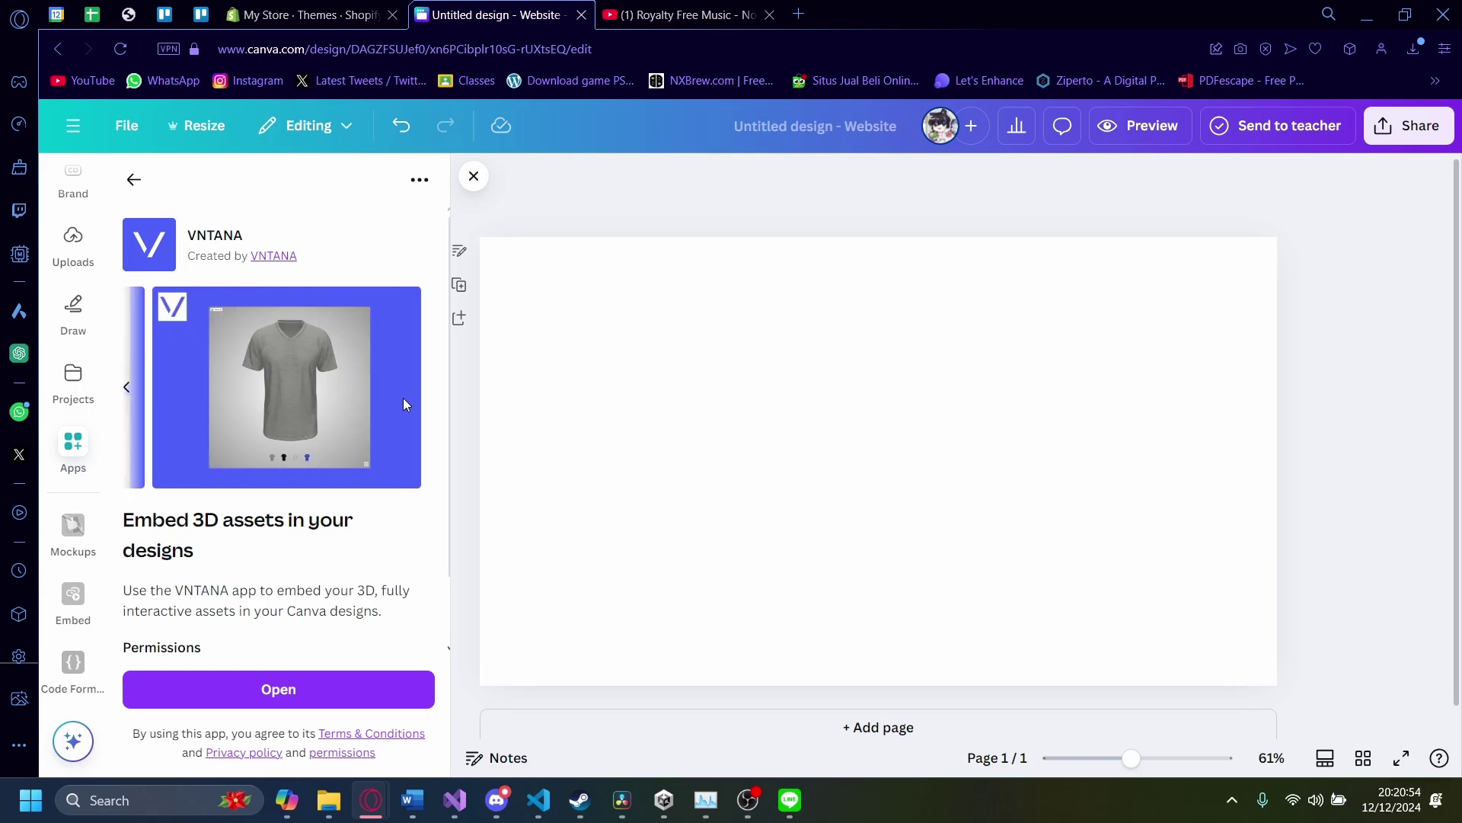
click(137, 397)
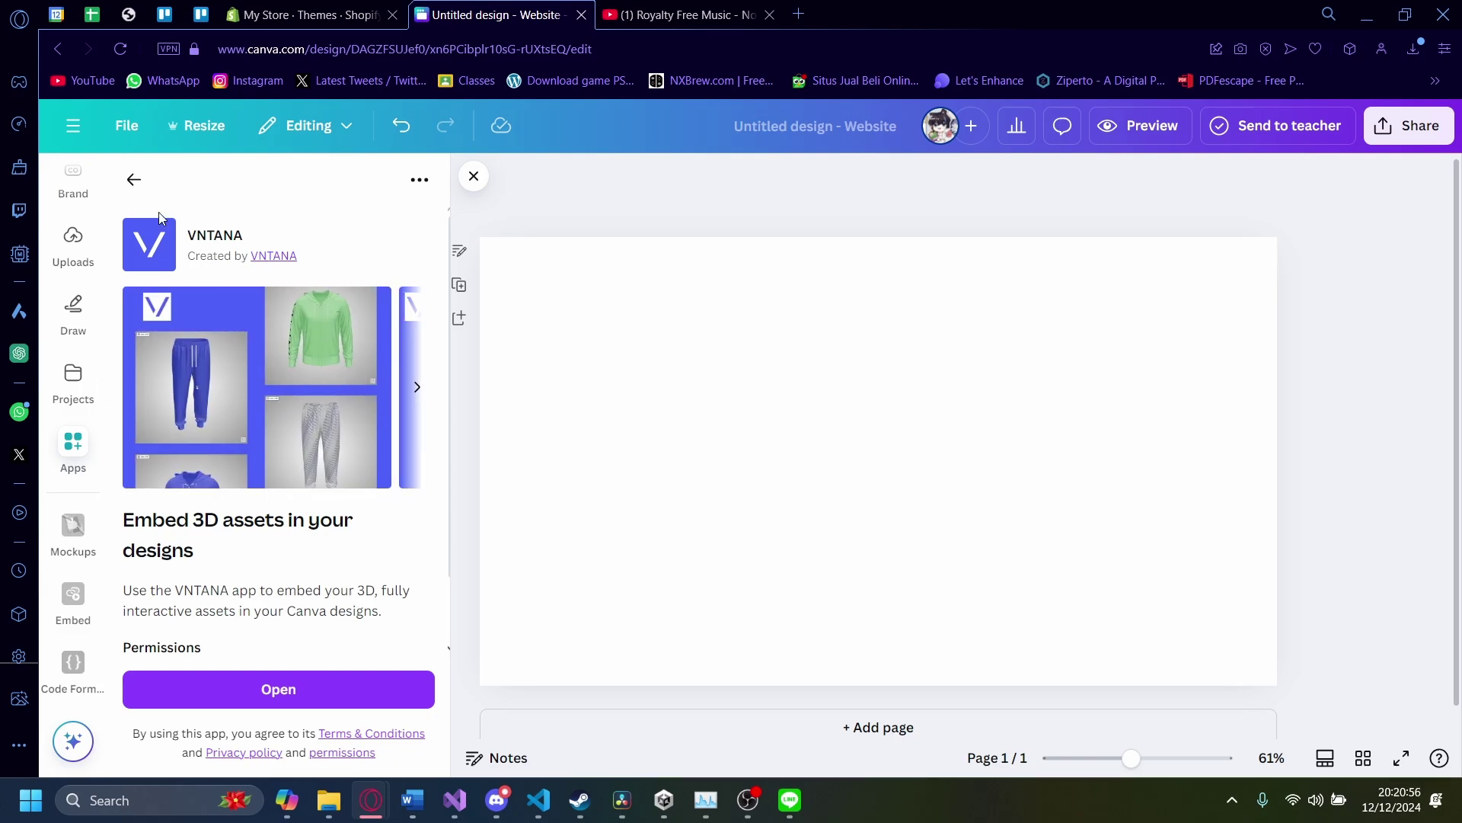
click(137, 181)
Preview the FluidForms app page and its slides
click(310, 254)
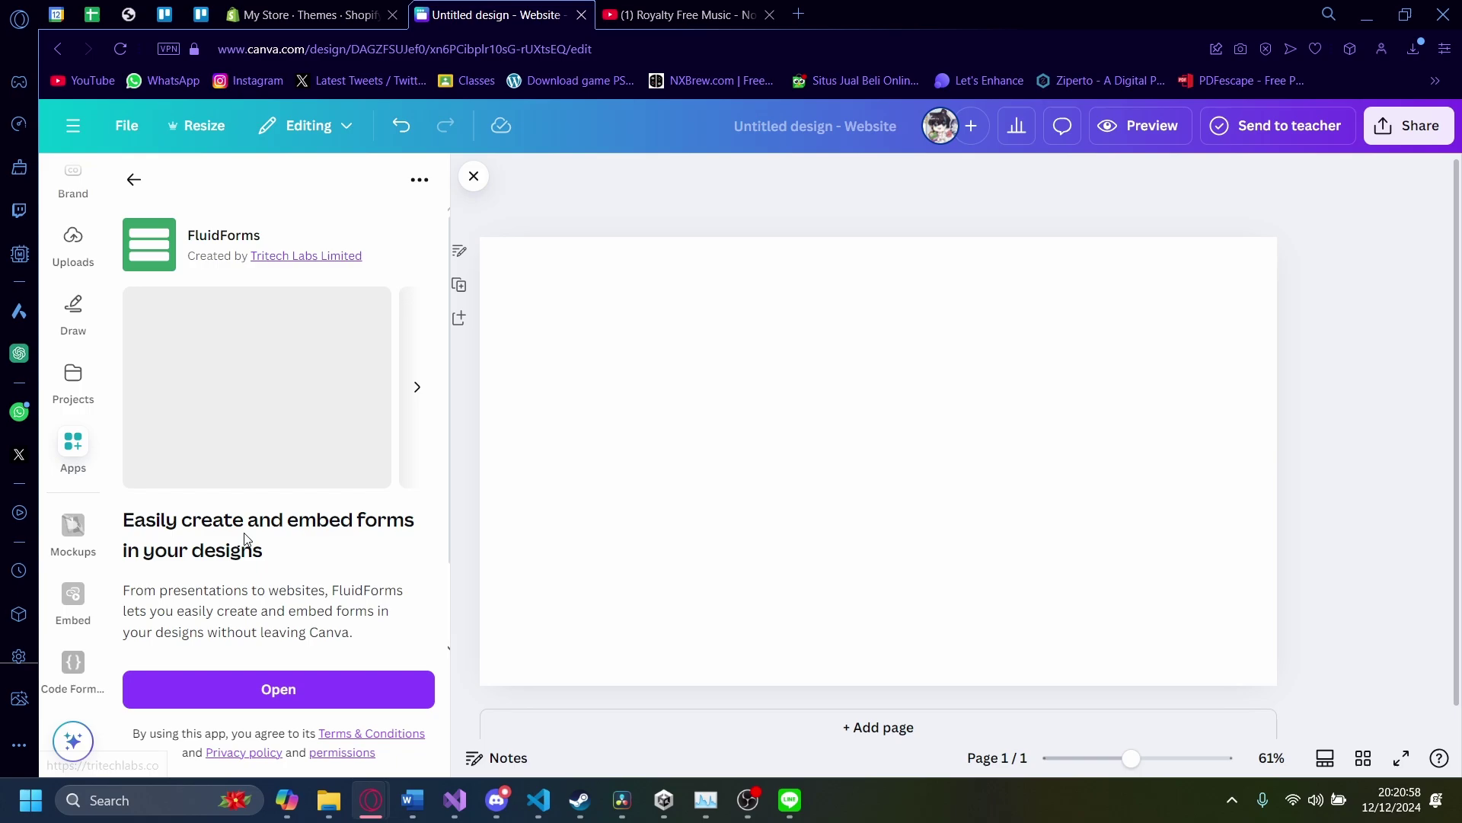
click(417, 386)
scroll(381, 388, down, 2)
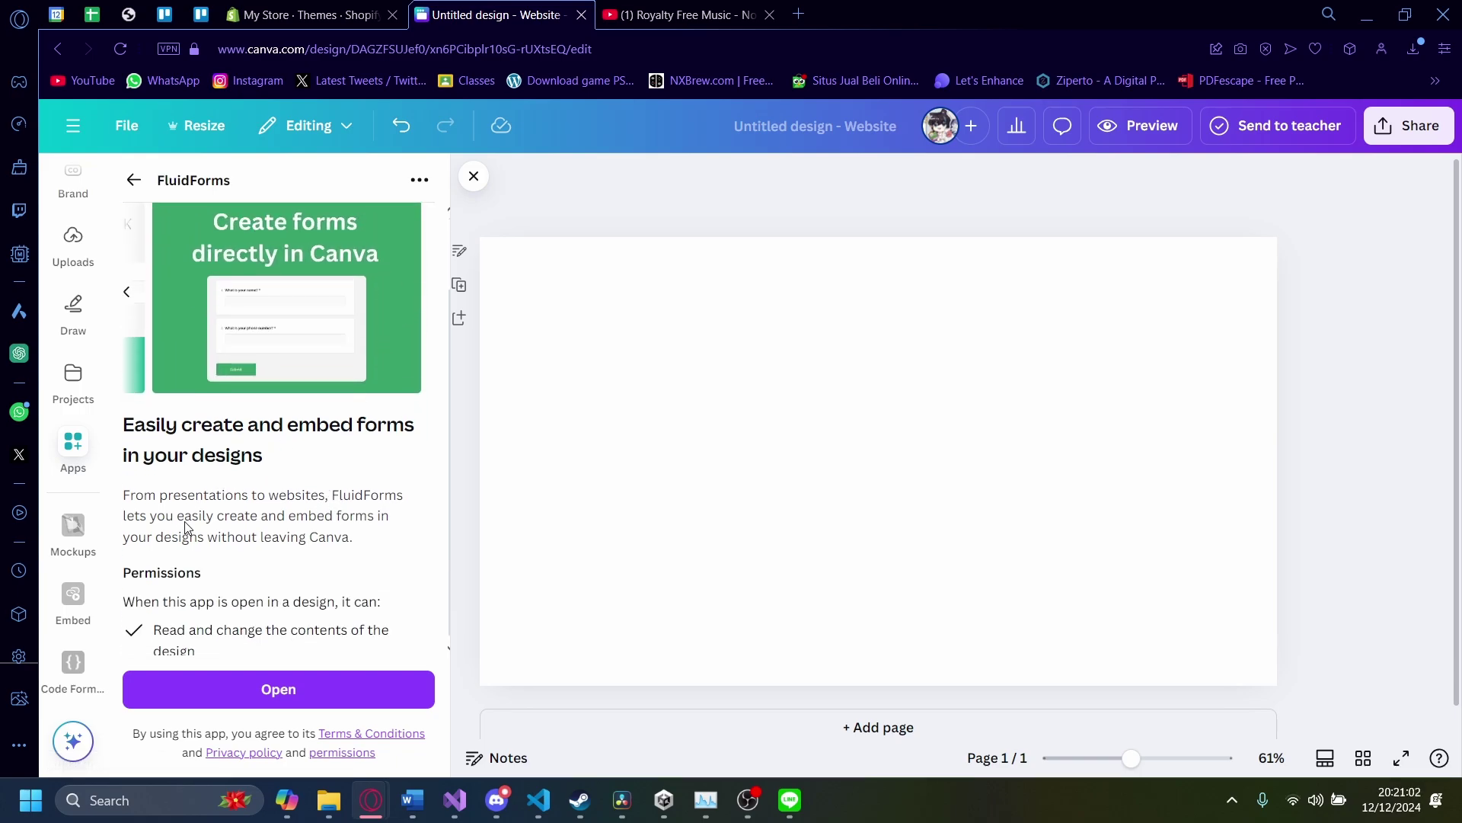
click(134, 180)
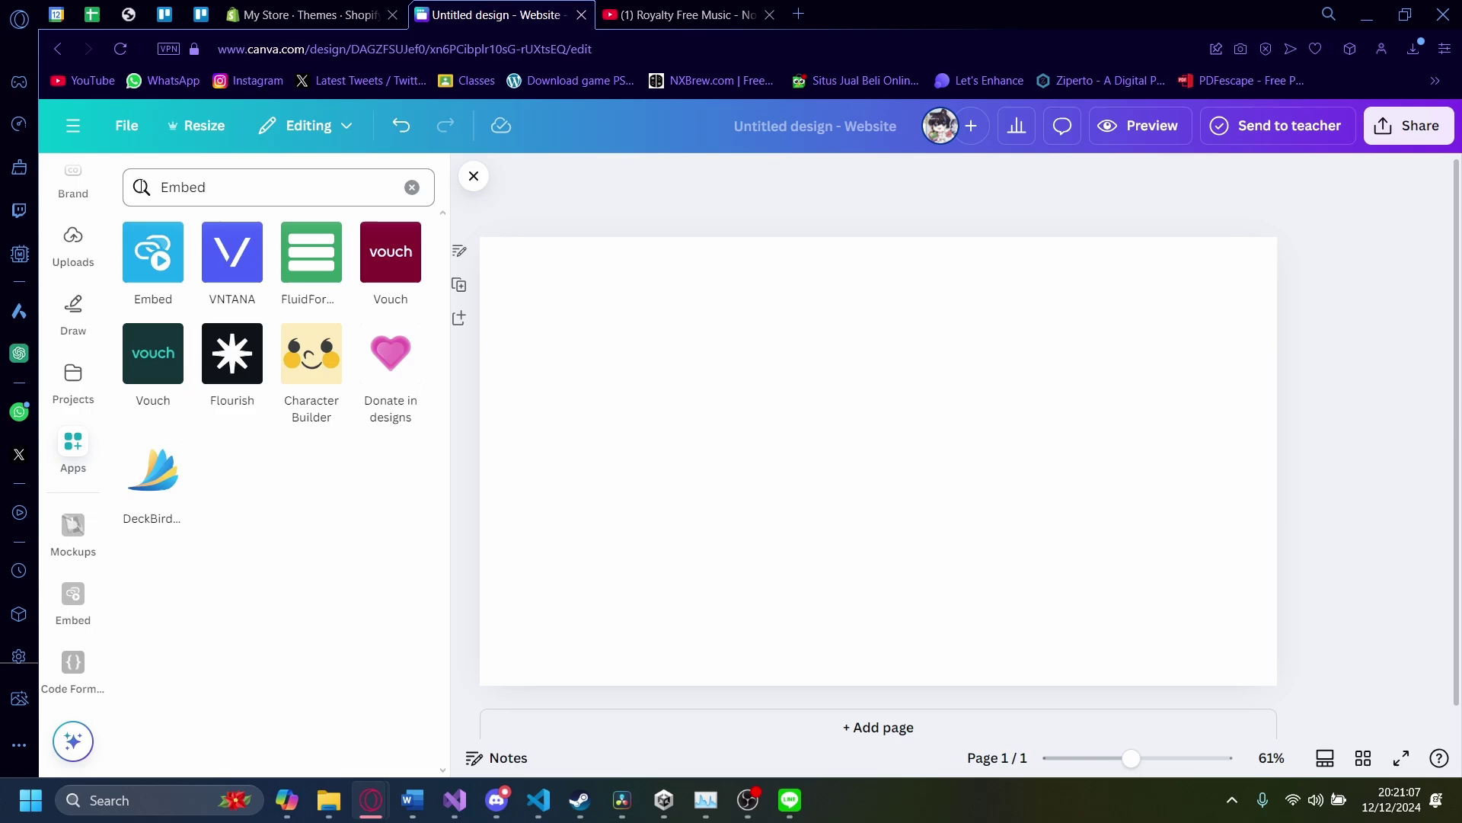
Look through the pages of both Vouch apps
click(396, 262)
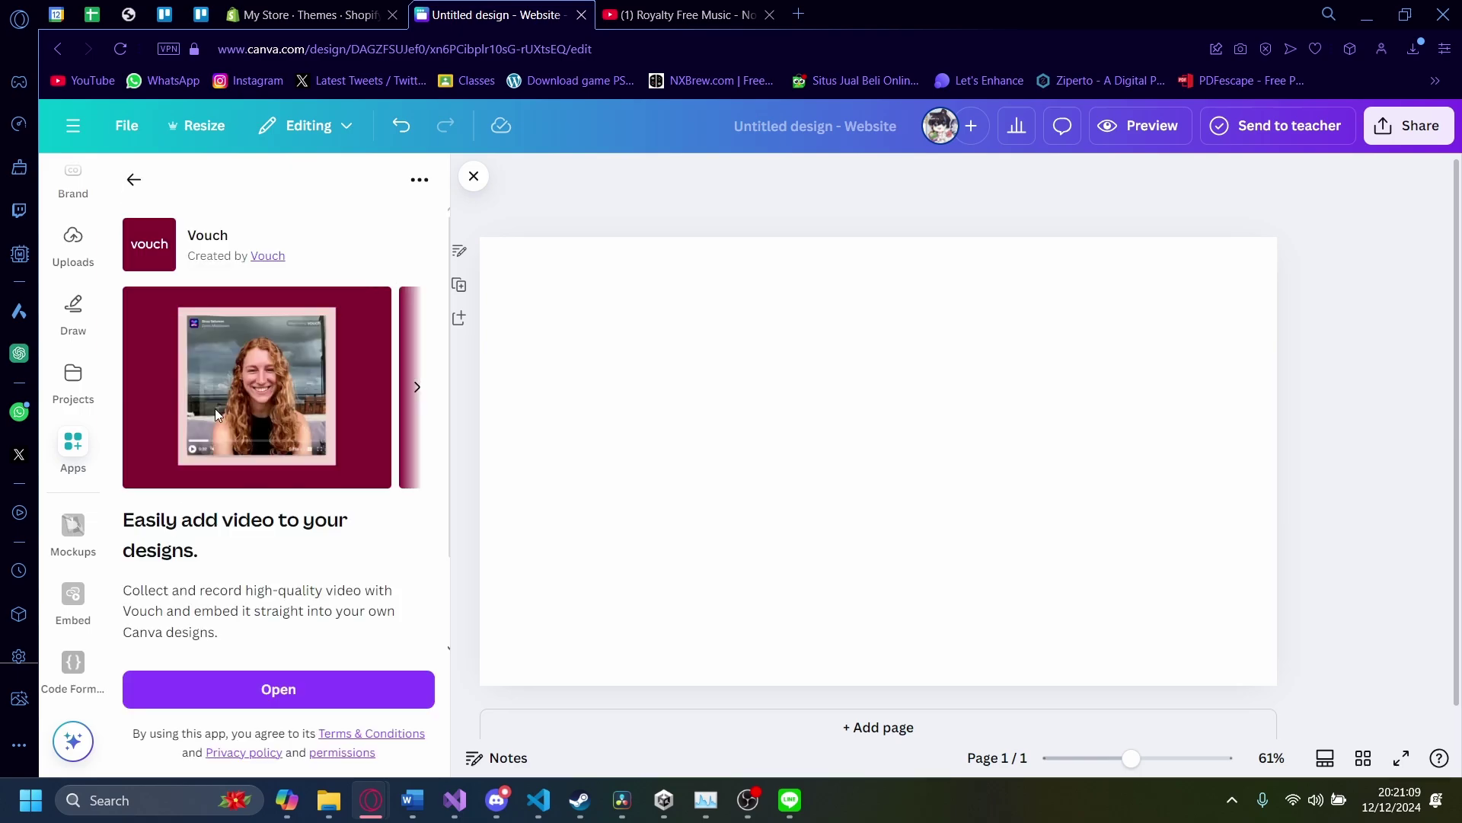
scroll(213, 413, down, 2)
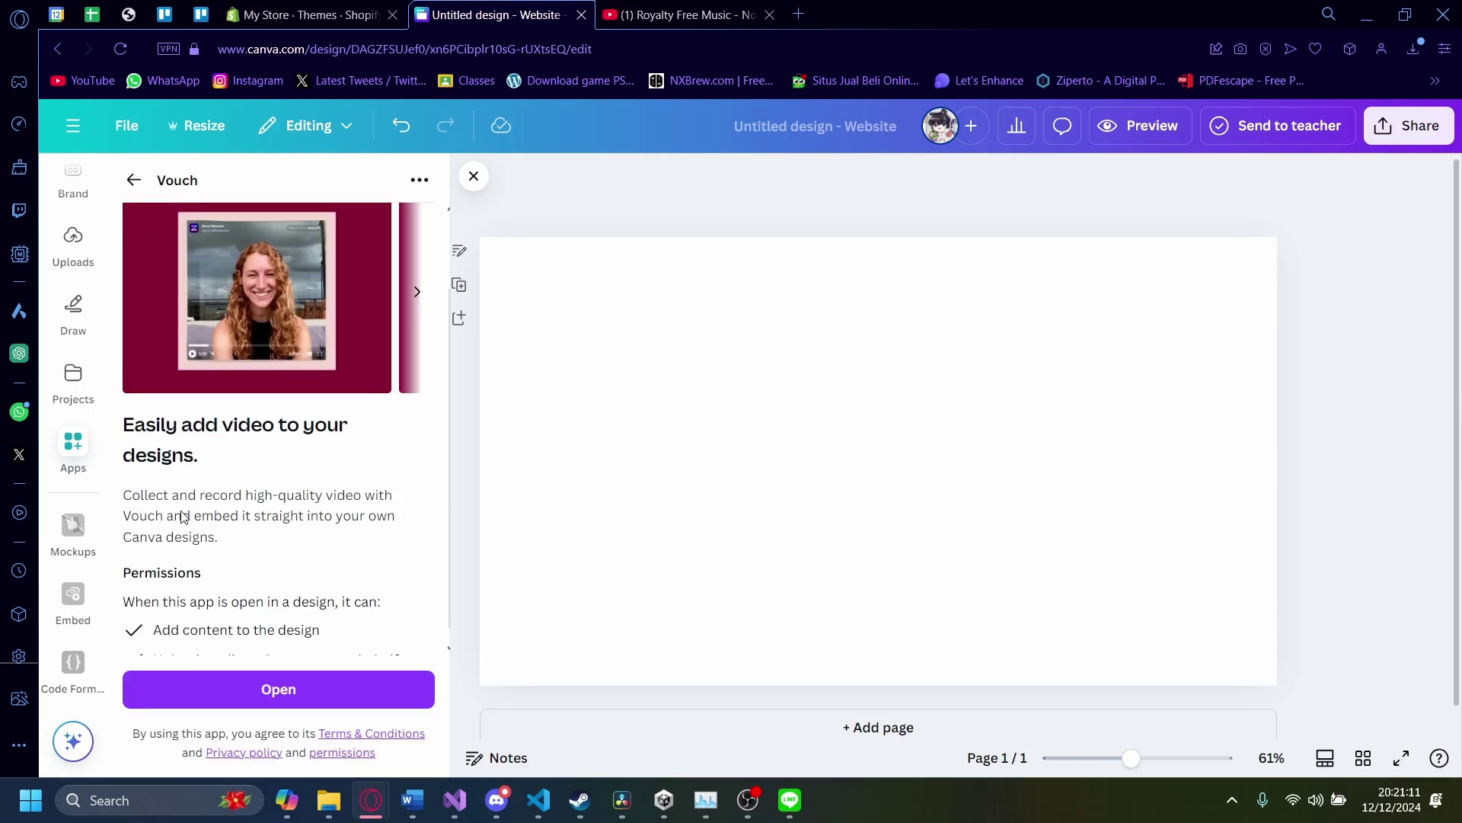
click(133, 181)
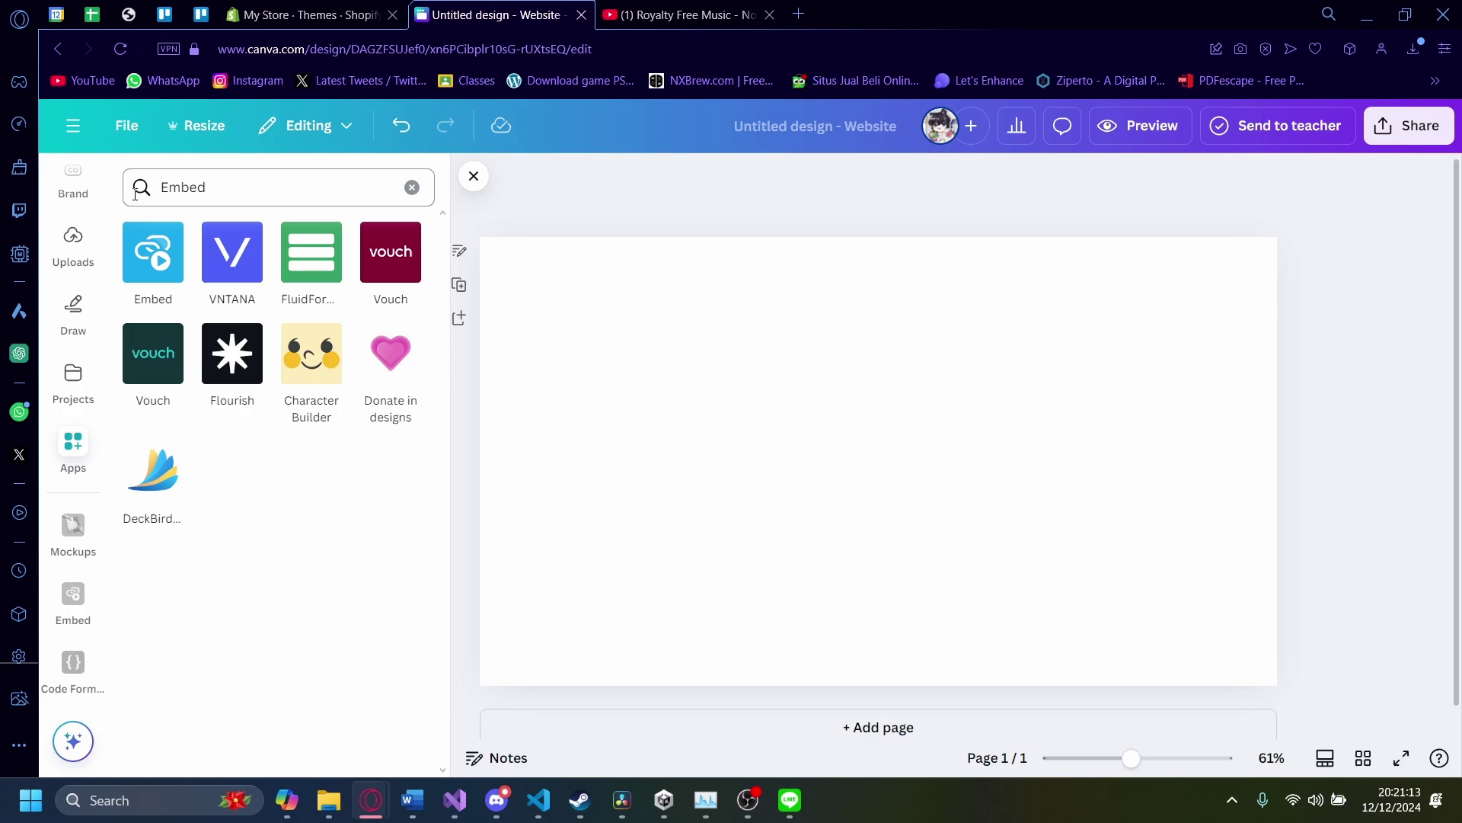
click(151, 381)
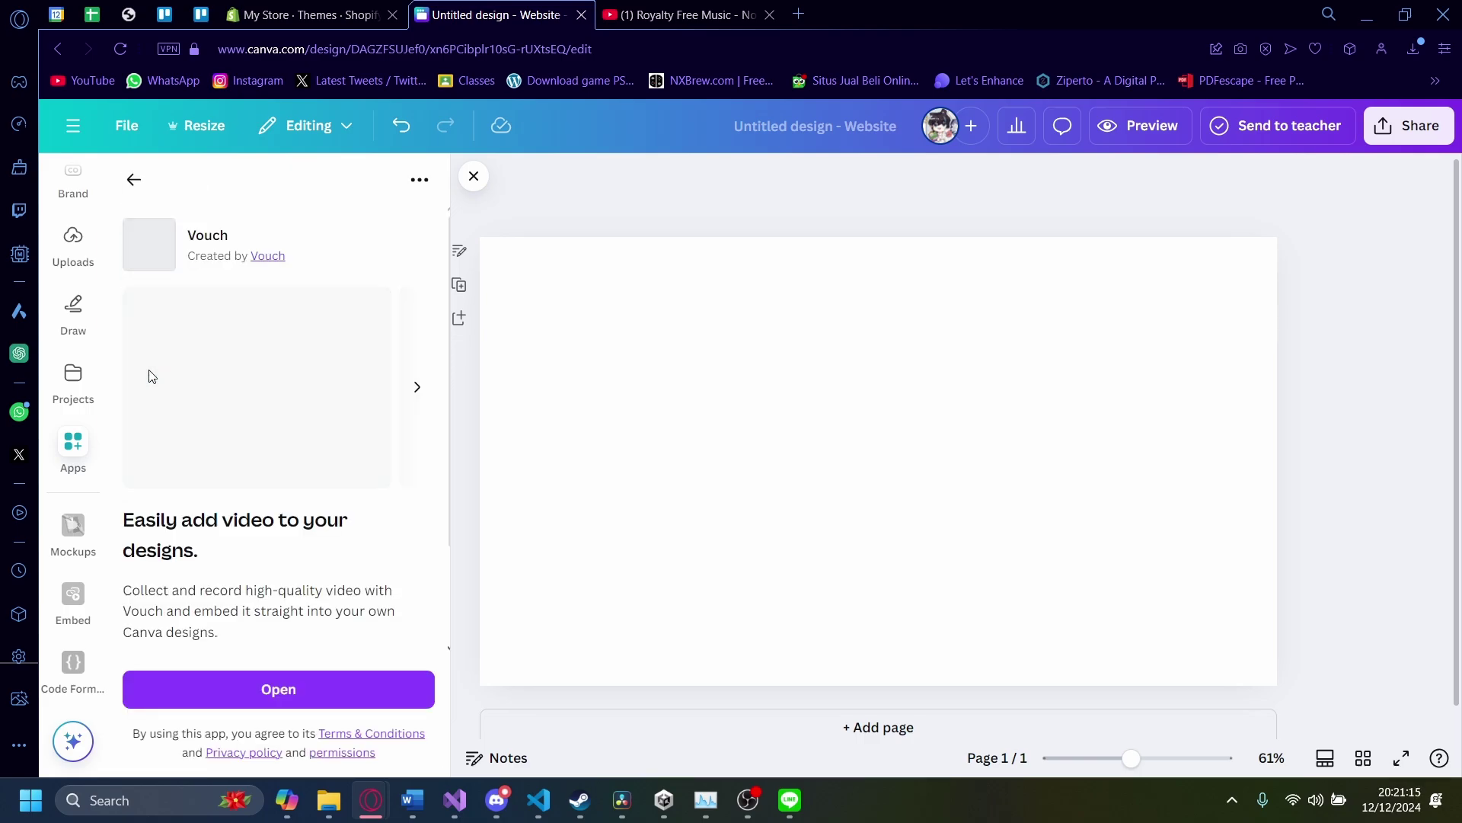
scroll(209, 408, down, 2)
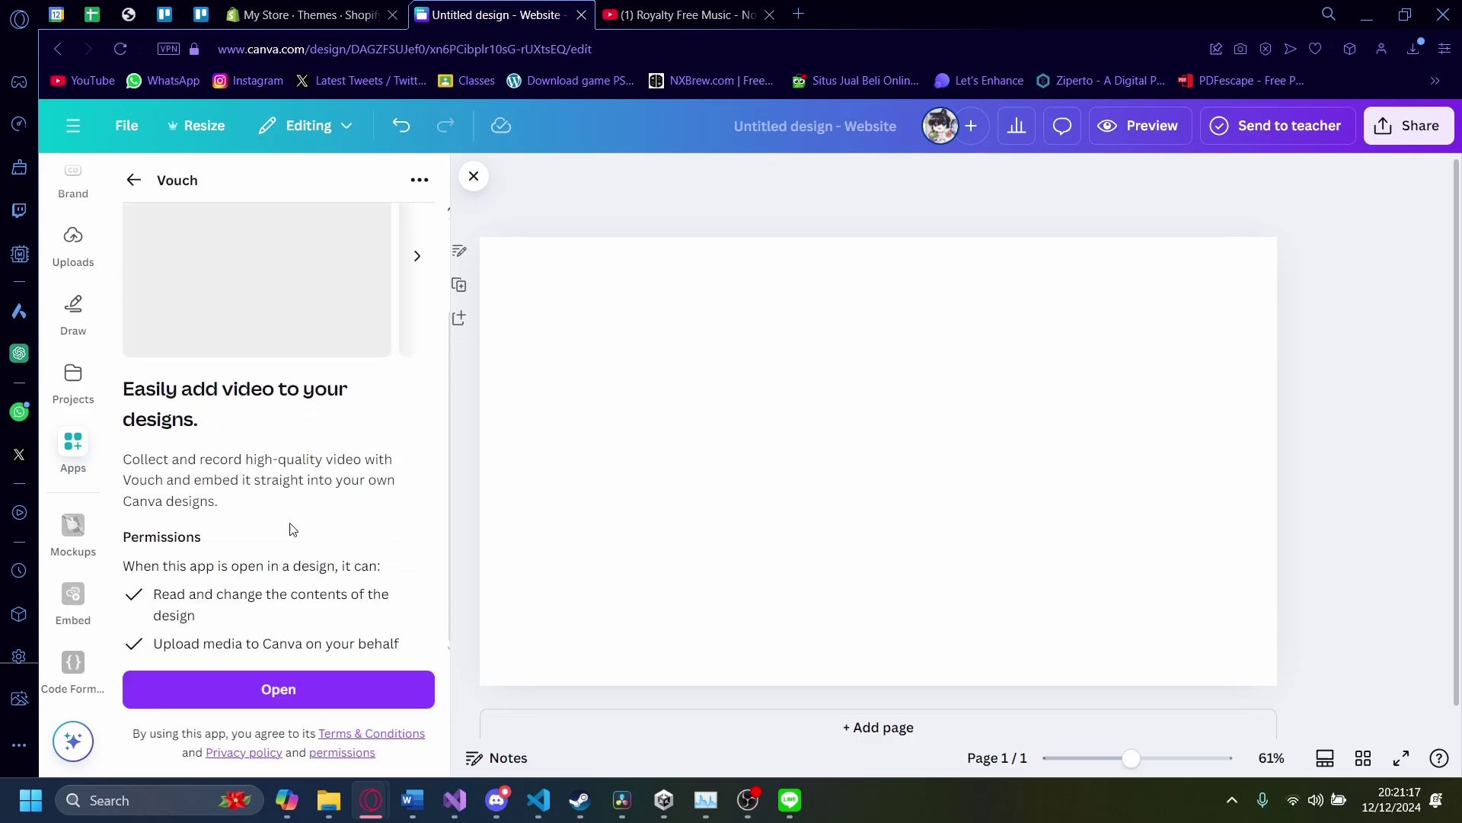
scroll(290, 525, up, 2)
click(133, 180)
Preview the Flourish and Character Builder app pages
click(227, 355)
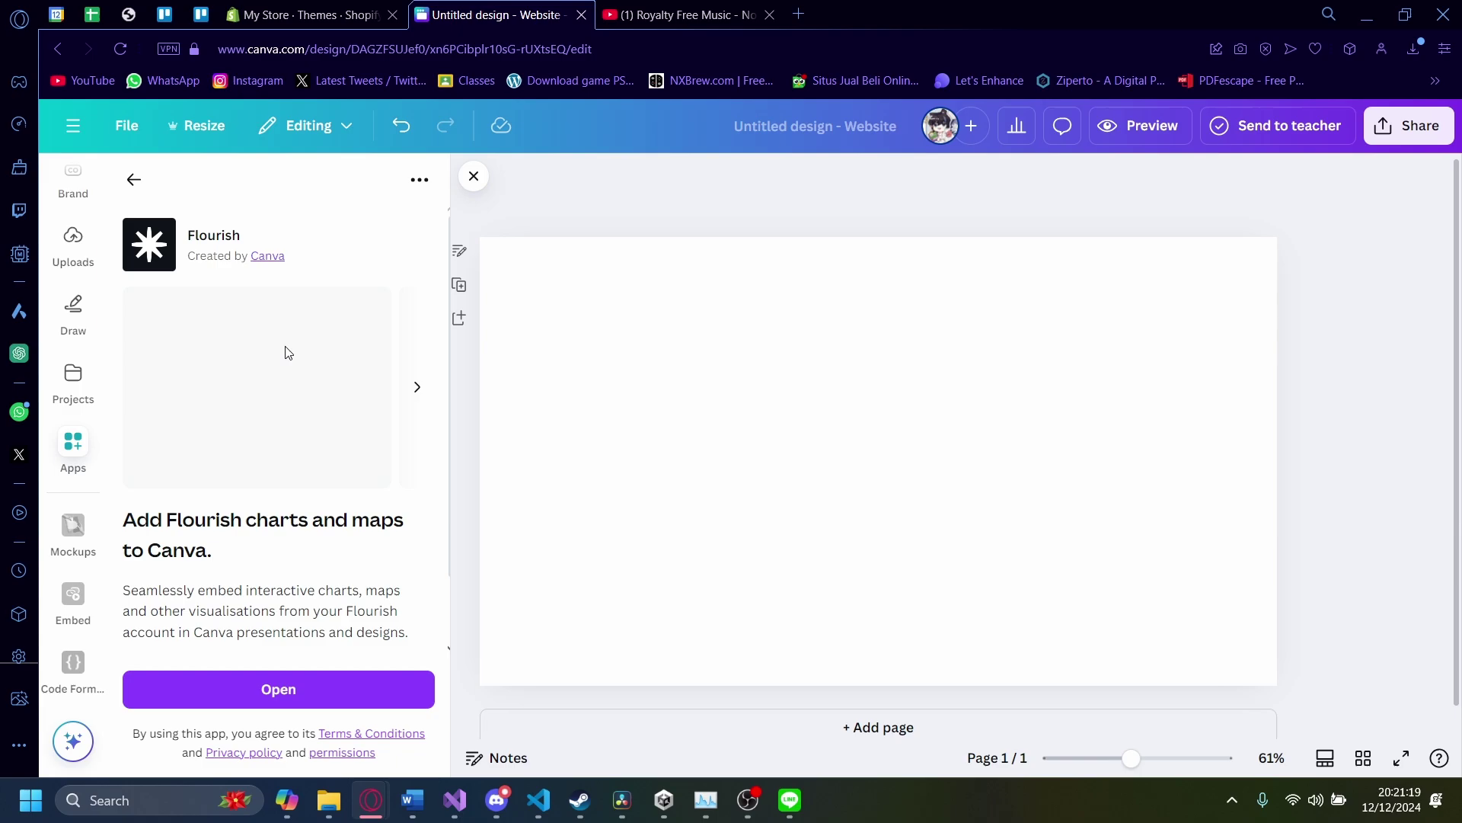
scroll(333, 358, down, 1)
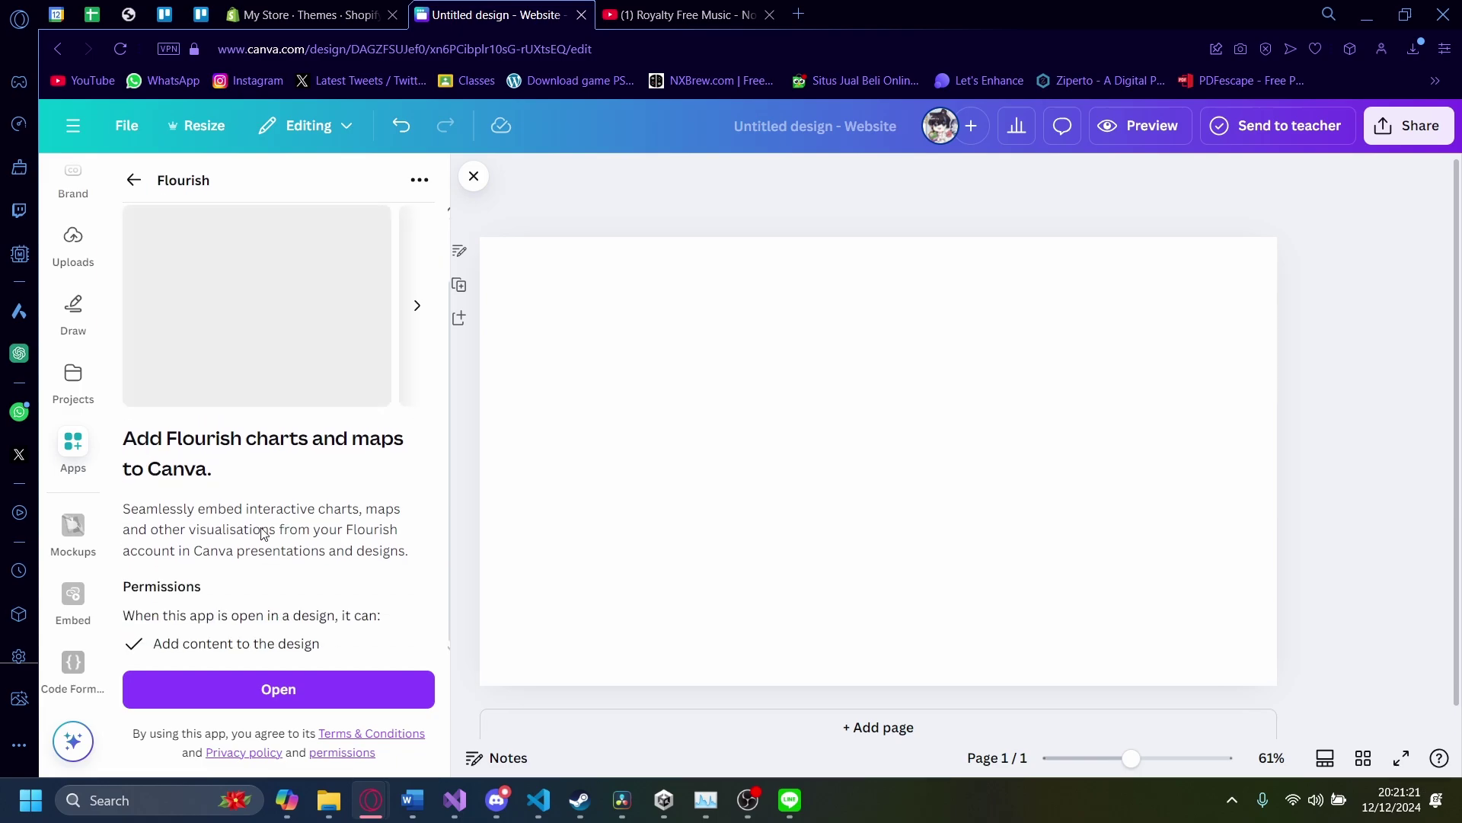
click(134, 179)
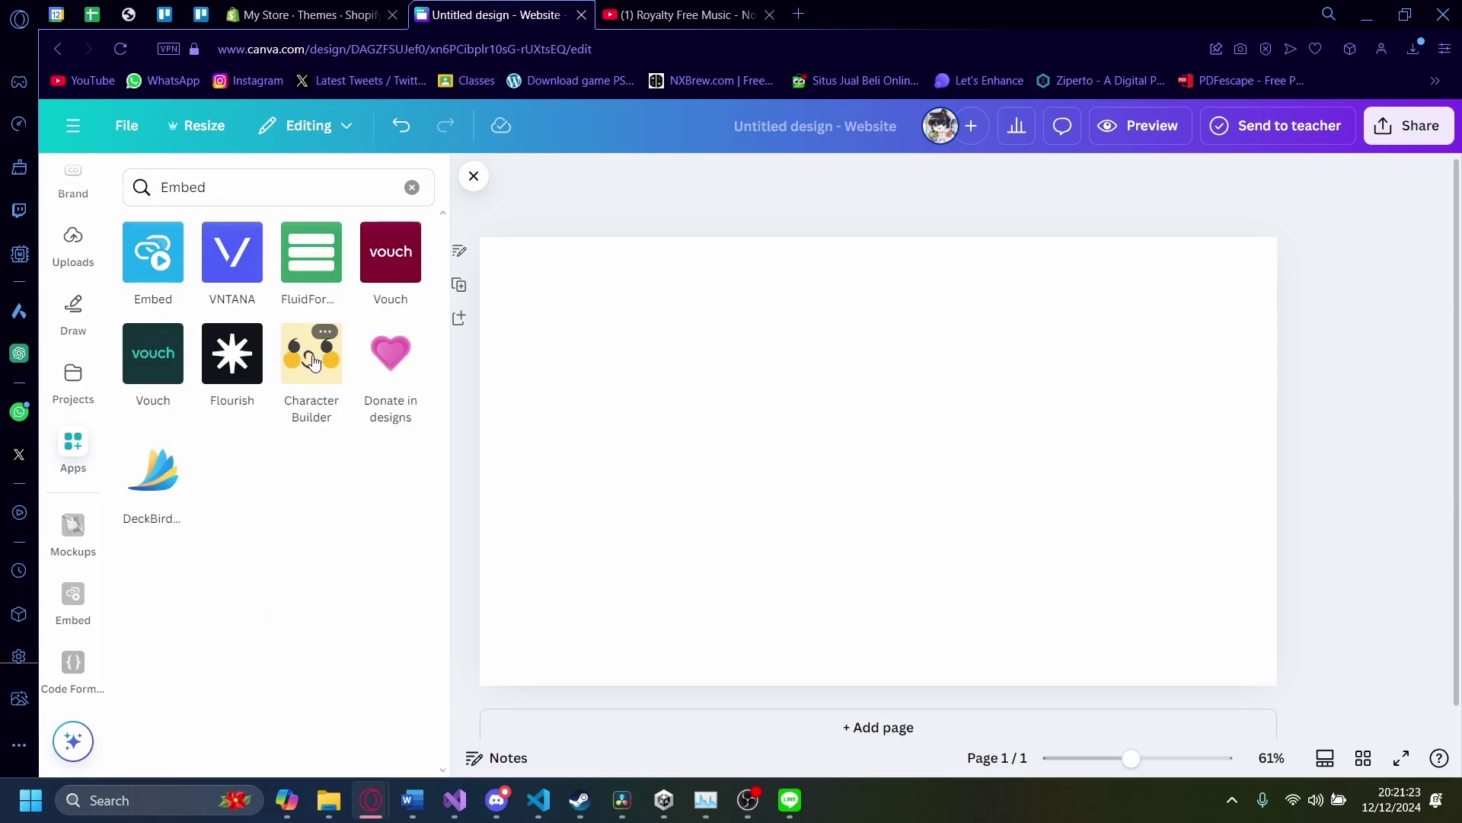
click(315, 361)
scroll(349, 442, down, 1)
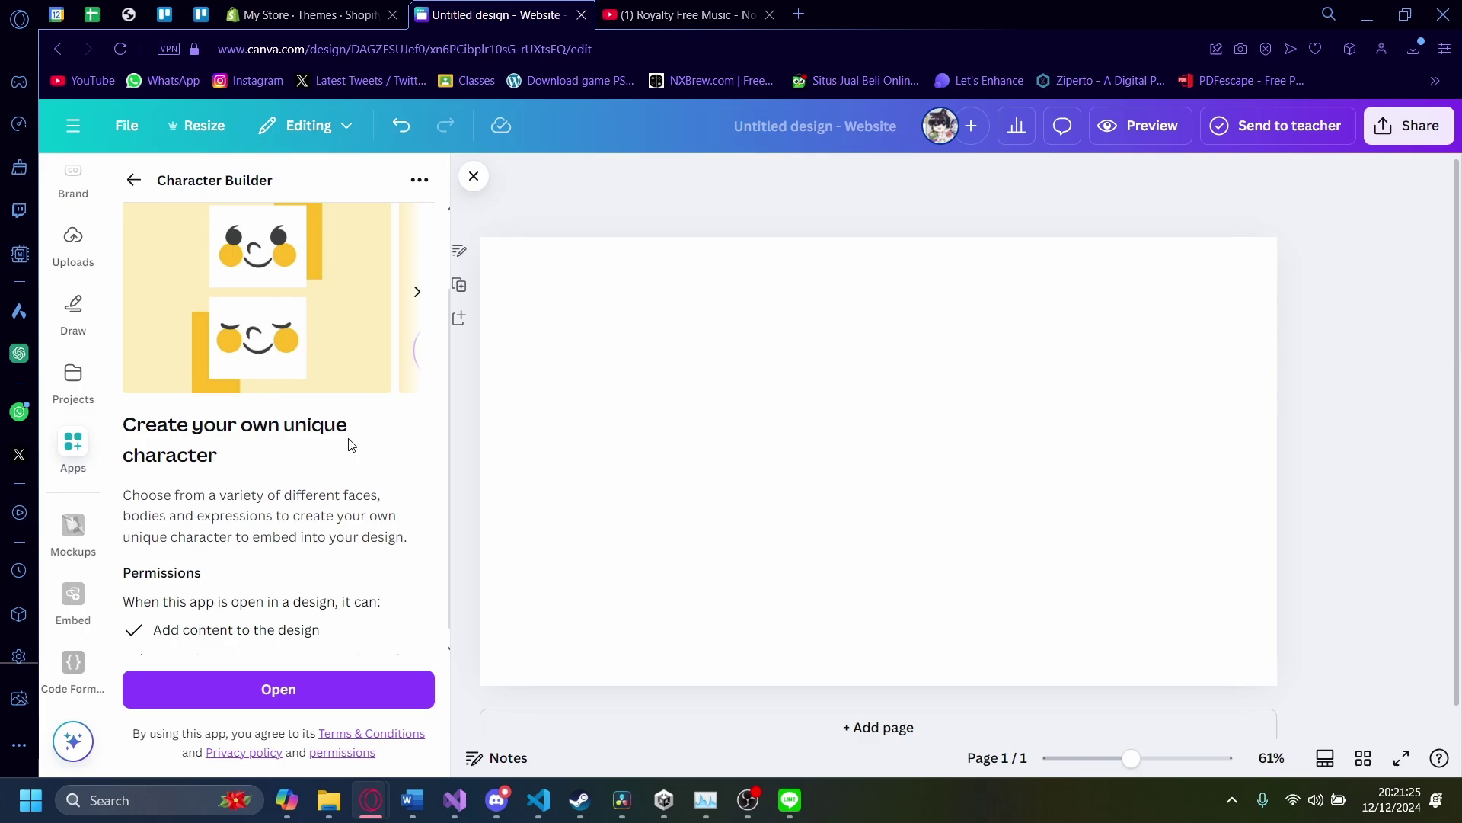
click(133, 179)
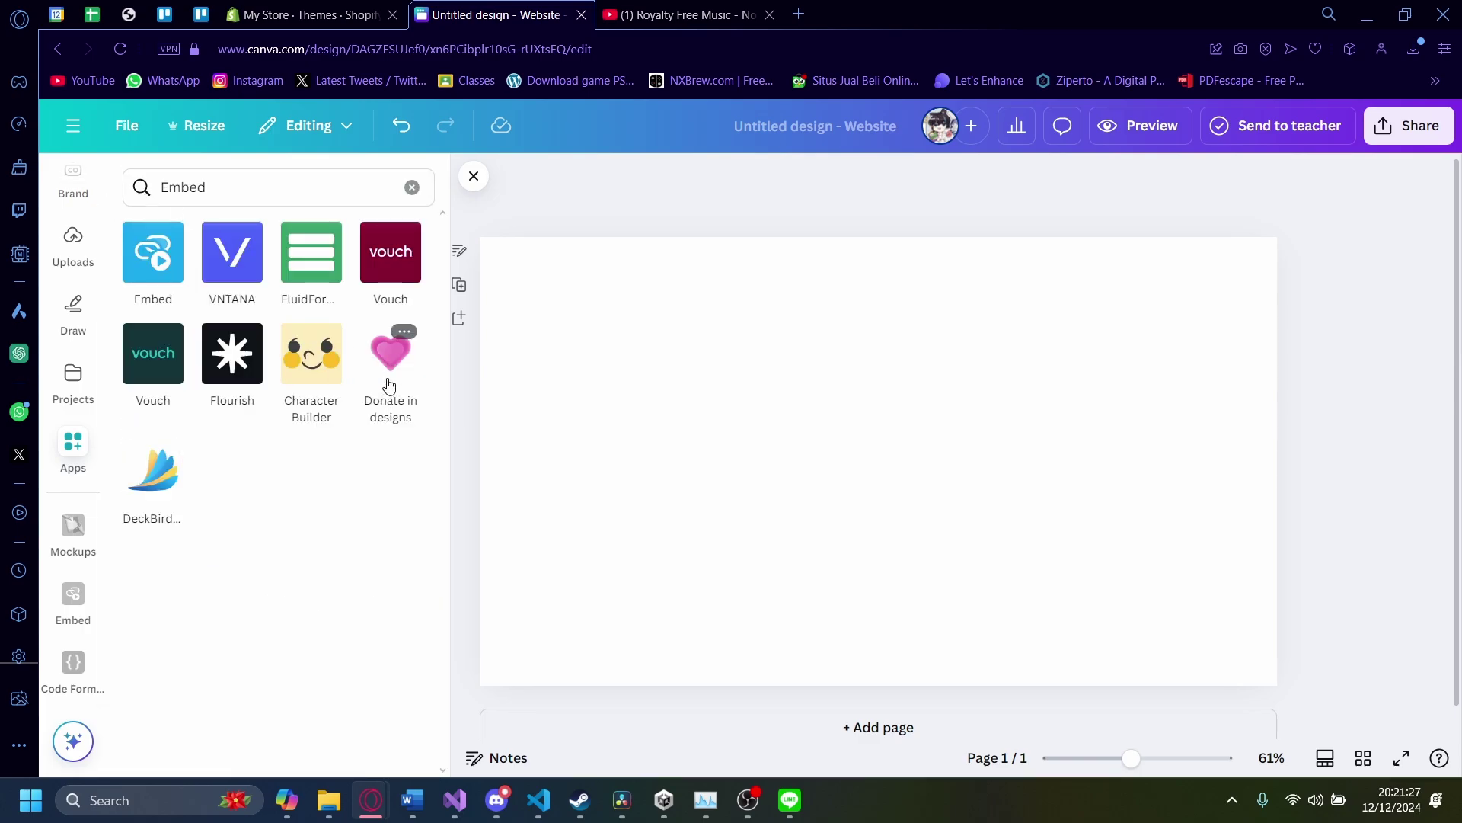
Preview DeckBird.ai, then reopen the VNTANA app page
click(162, 500)
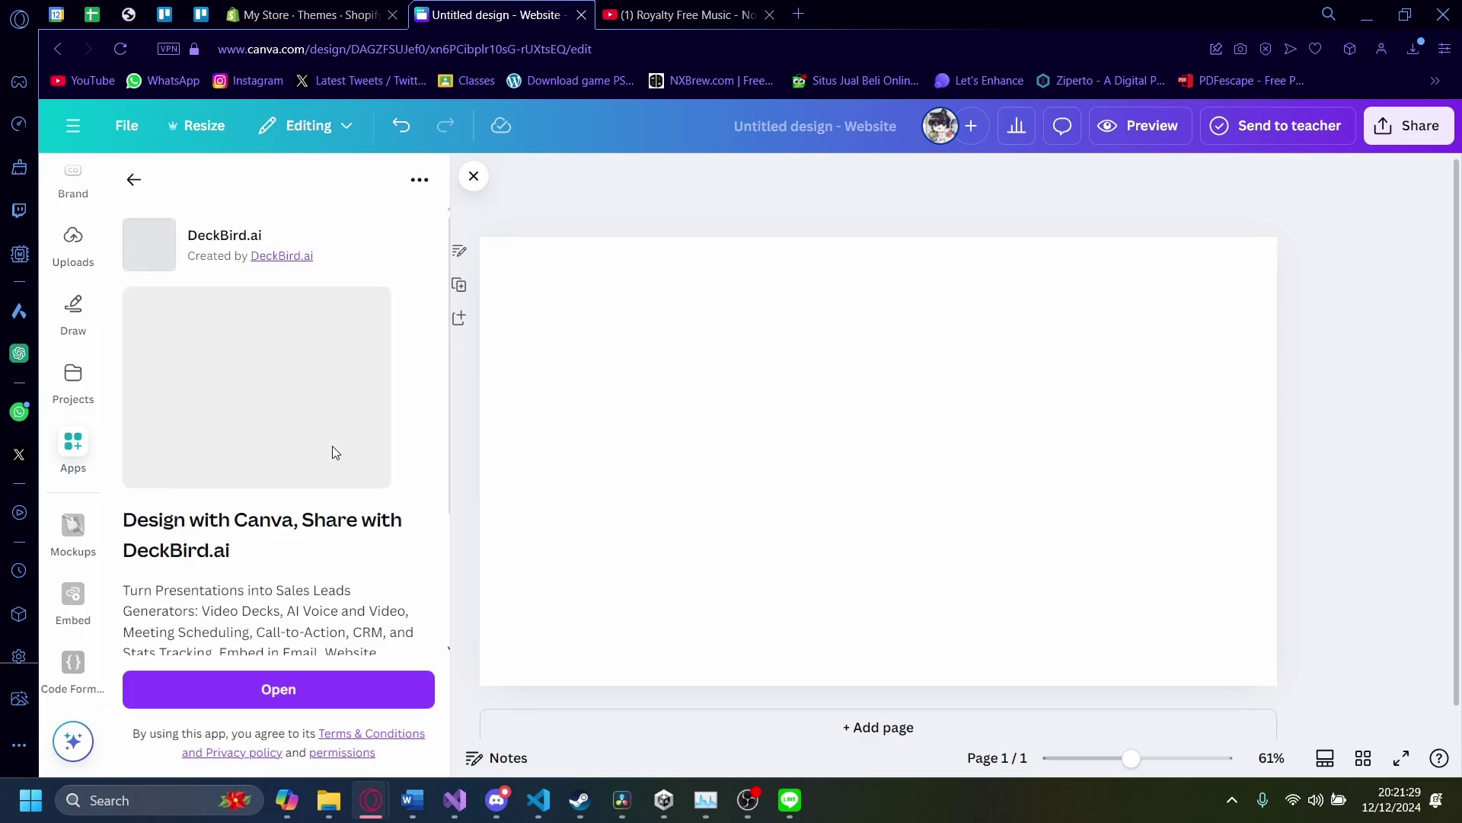
scroll(330, 450, down, 3)
click(134, 181)
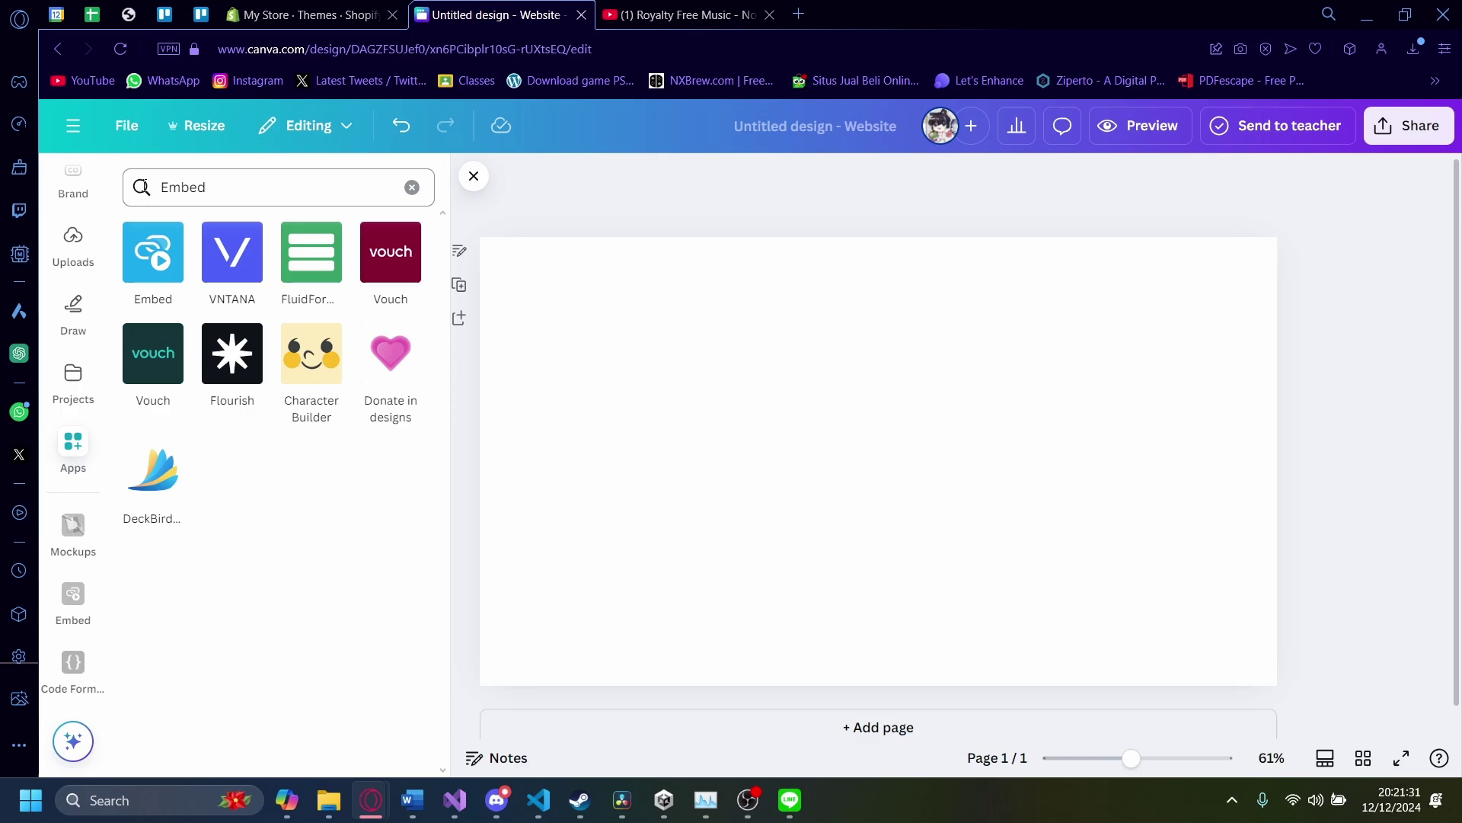
click(241, 272)
Launch VNTANA and view its asset share link field, leaving it empty, before returning to Apps
click(304, 690)
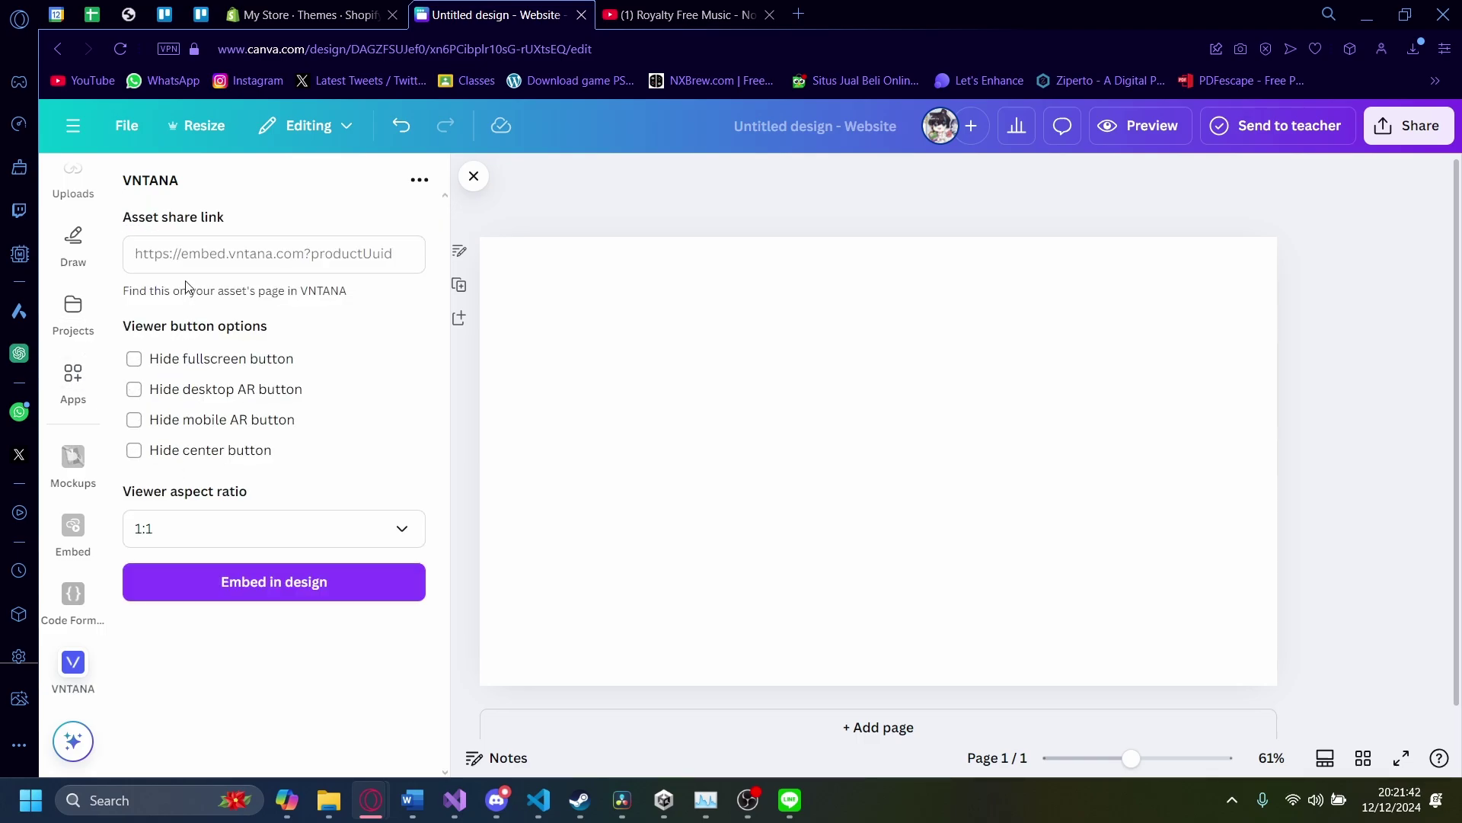
click(301, 255)
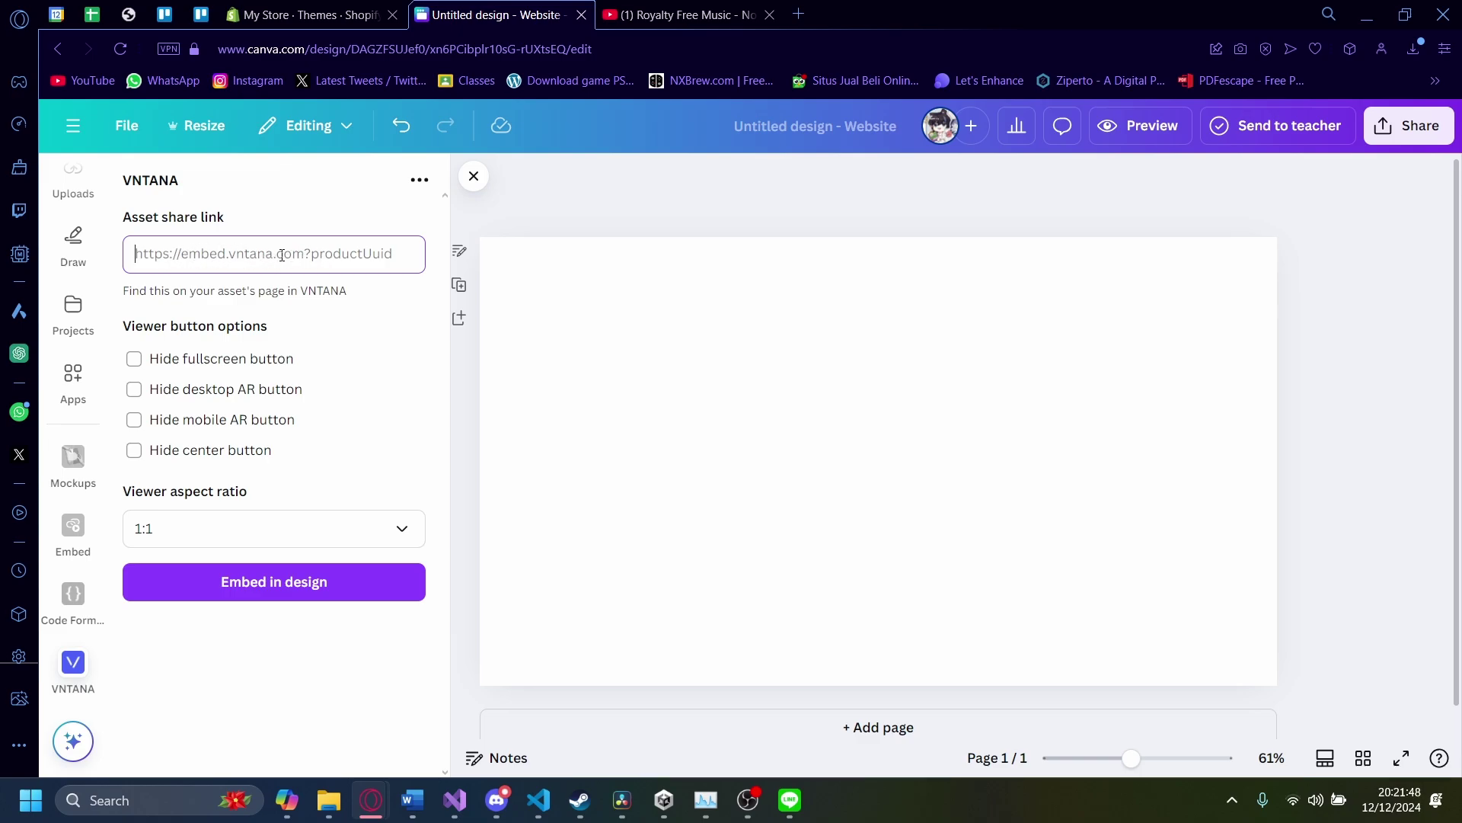
click(119, 290)
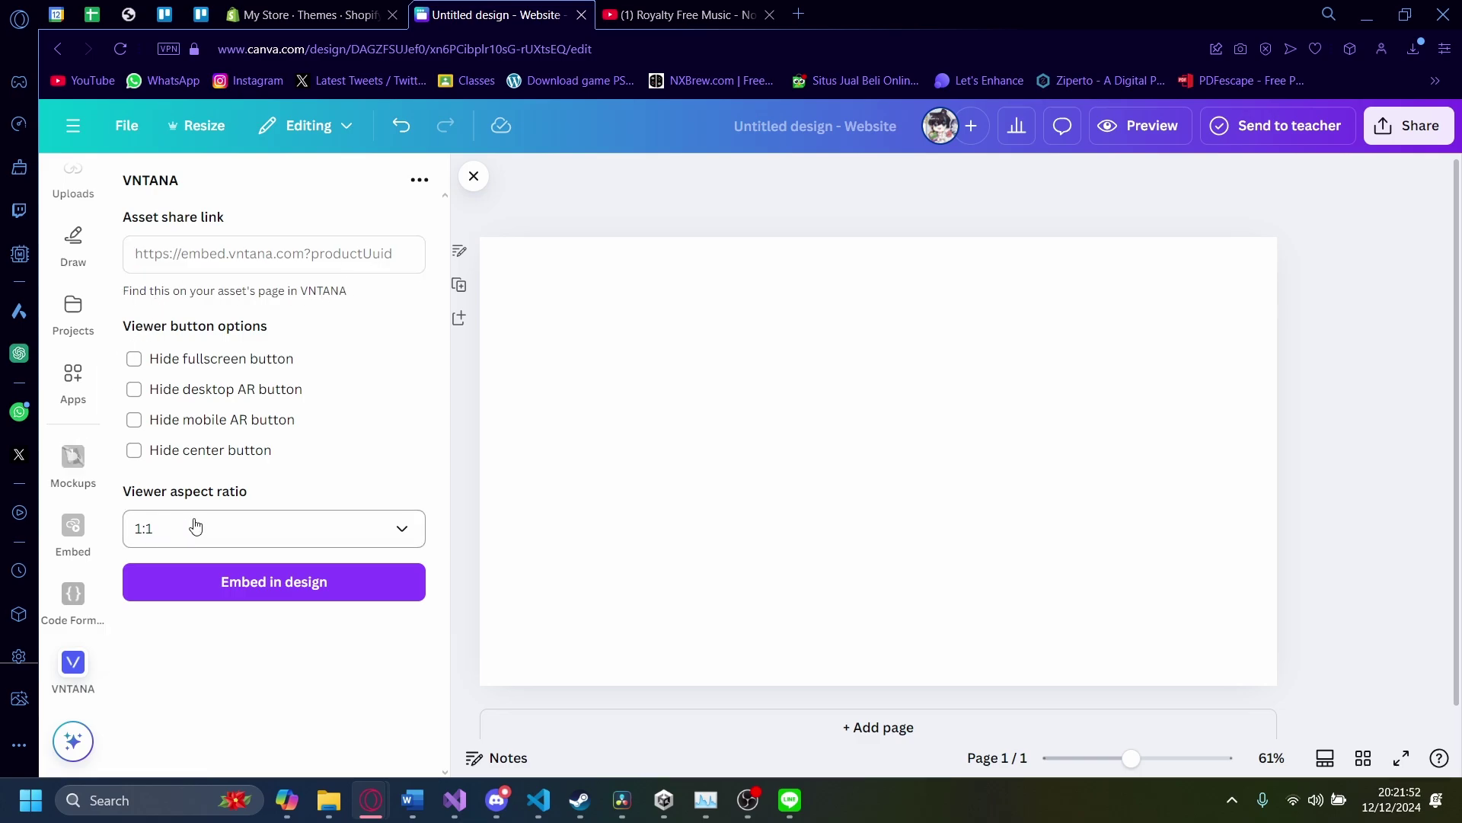
click(72, 384)
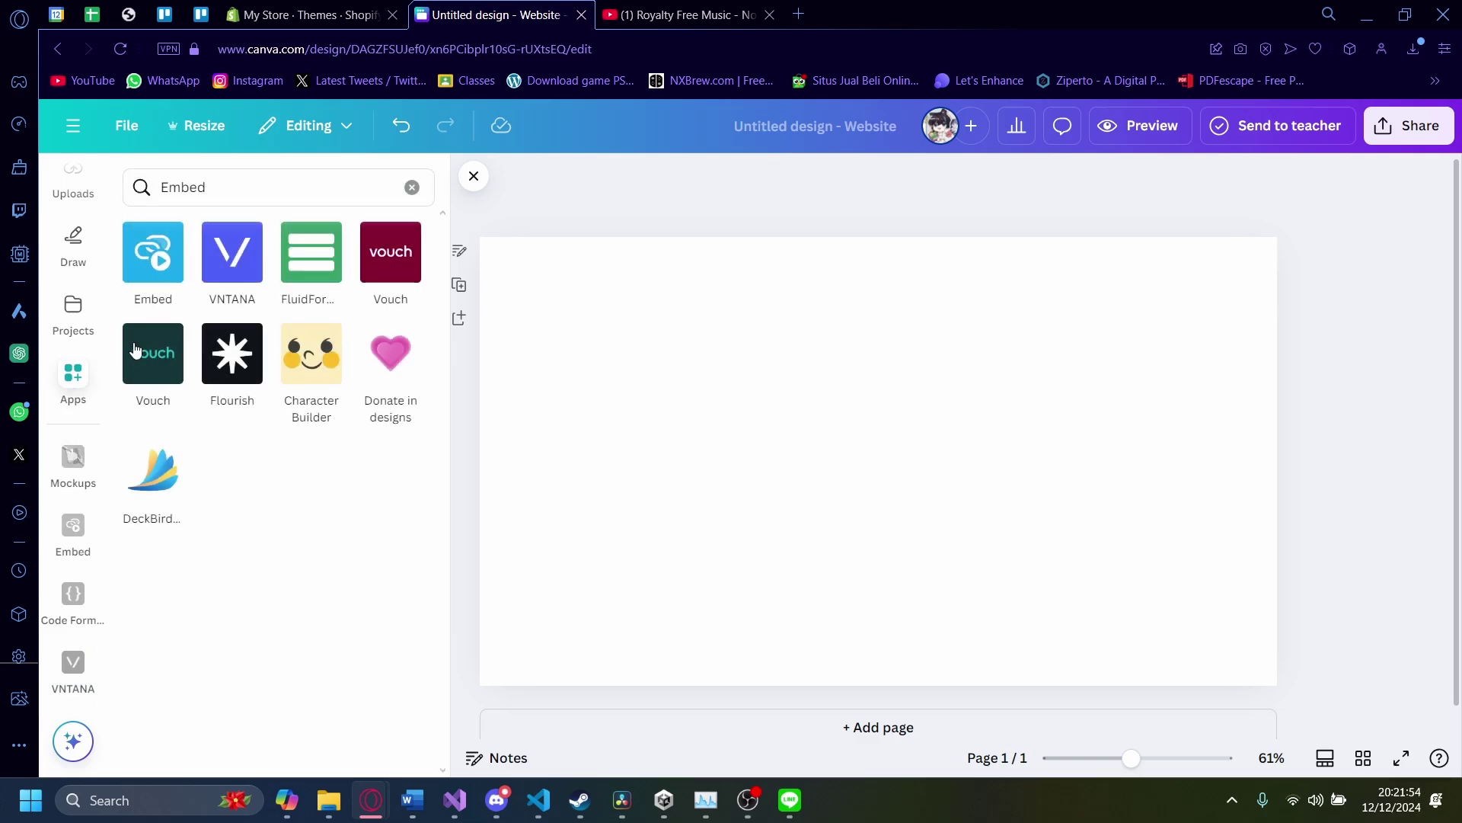
Launch FluidForms, inspect its form name, response email and saved forms, then switch to VNTANA
click(296, 283)
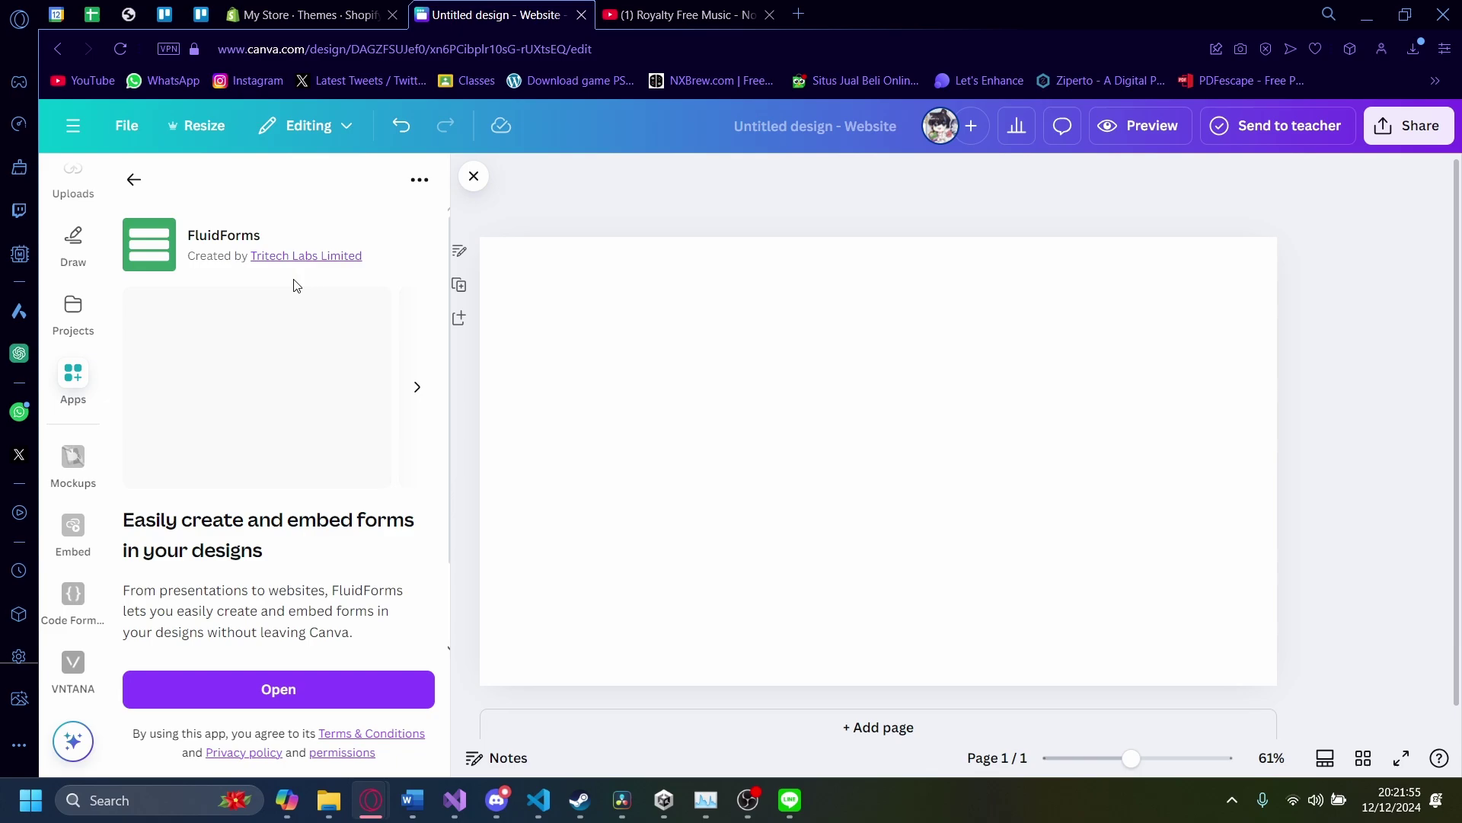
click(229, 688)
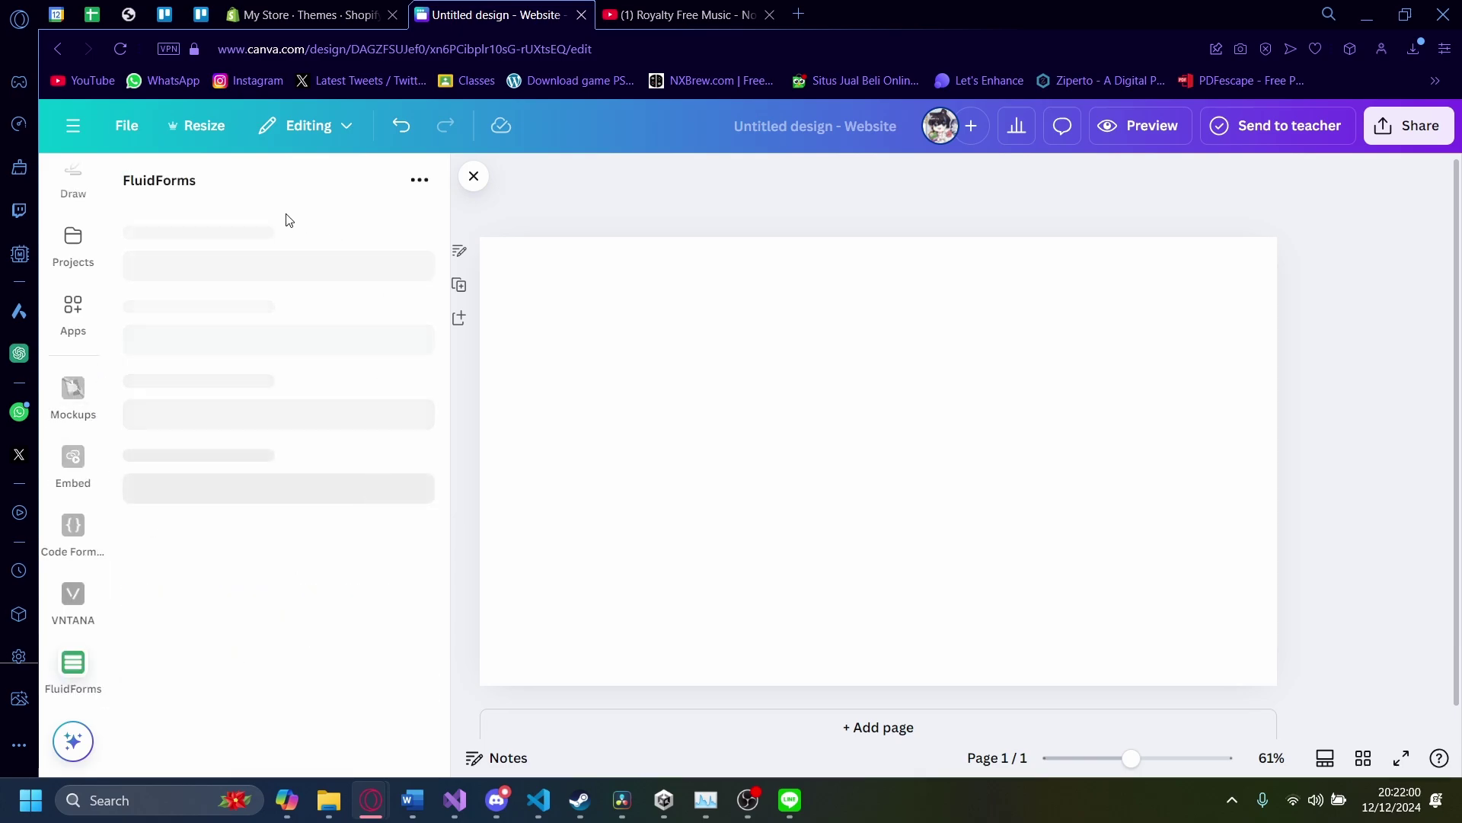
click(153, 361)
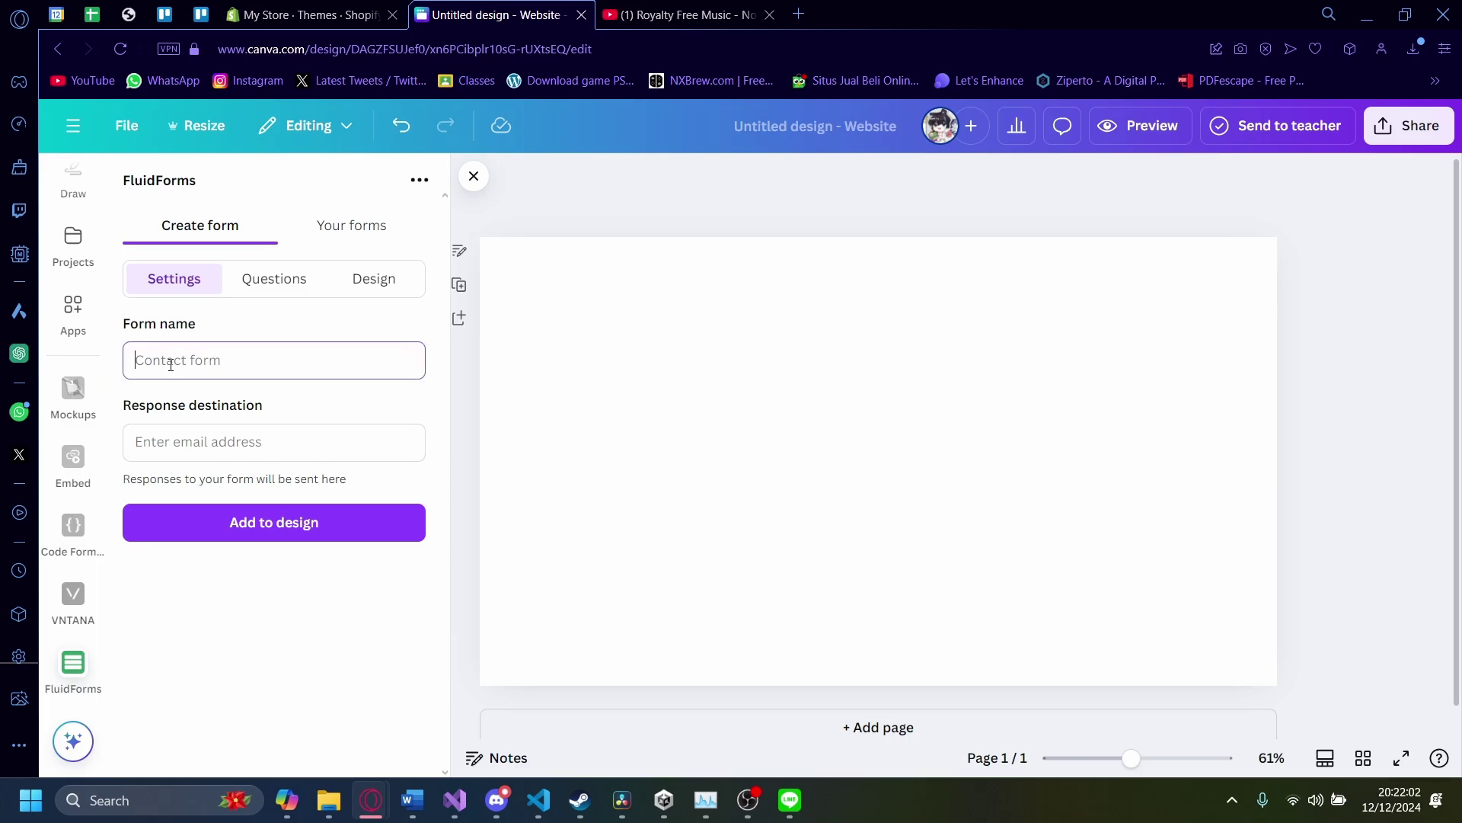
click(202, 440)
click(306, 237)
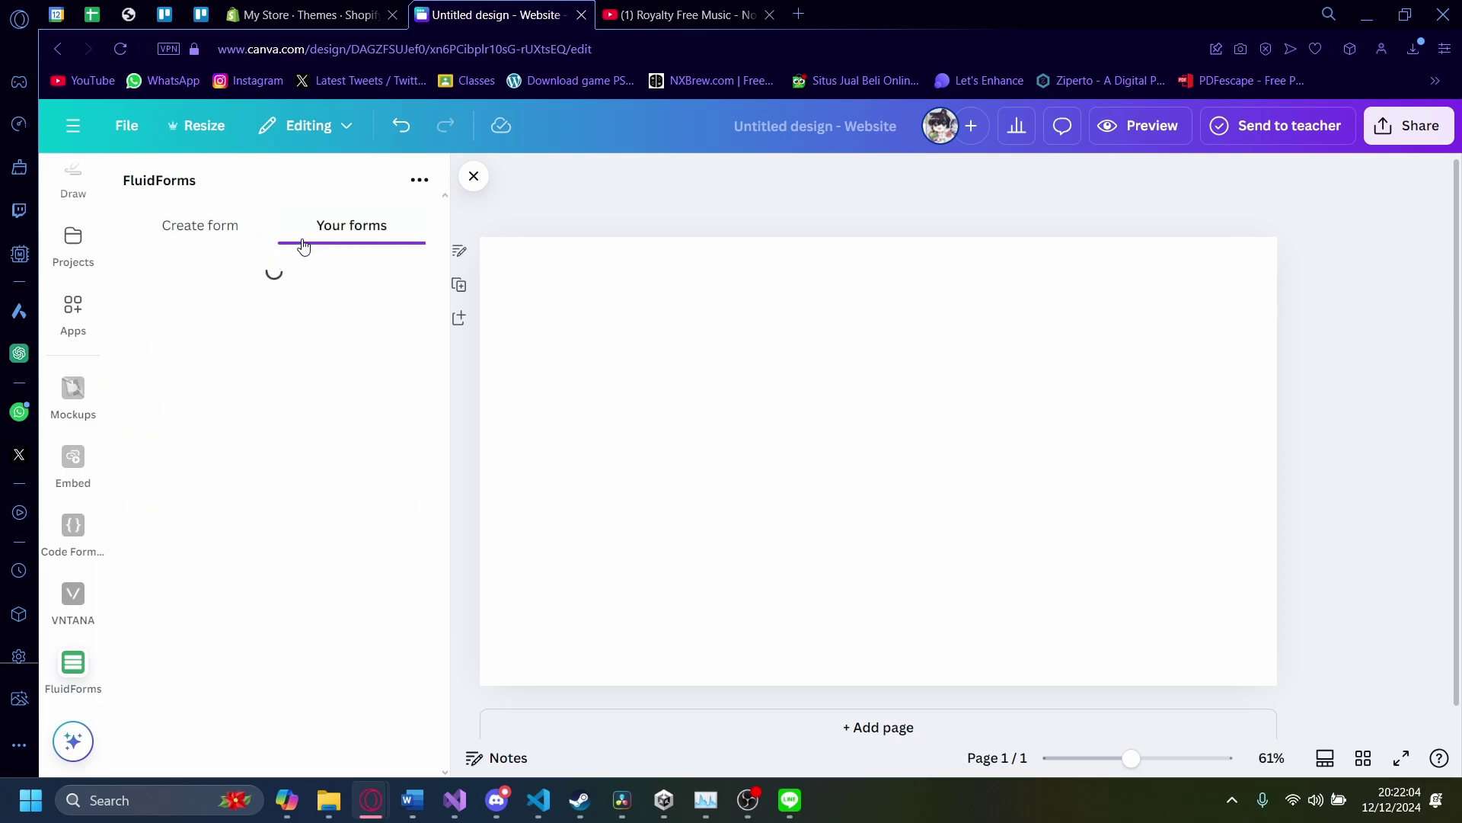
click(228, 231)
click(215, 358)
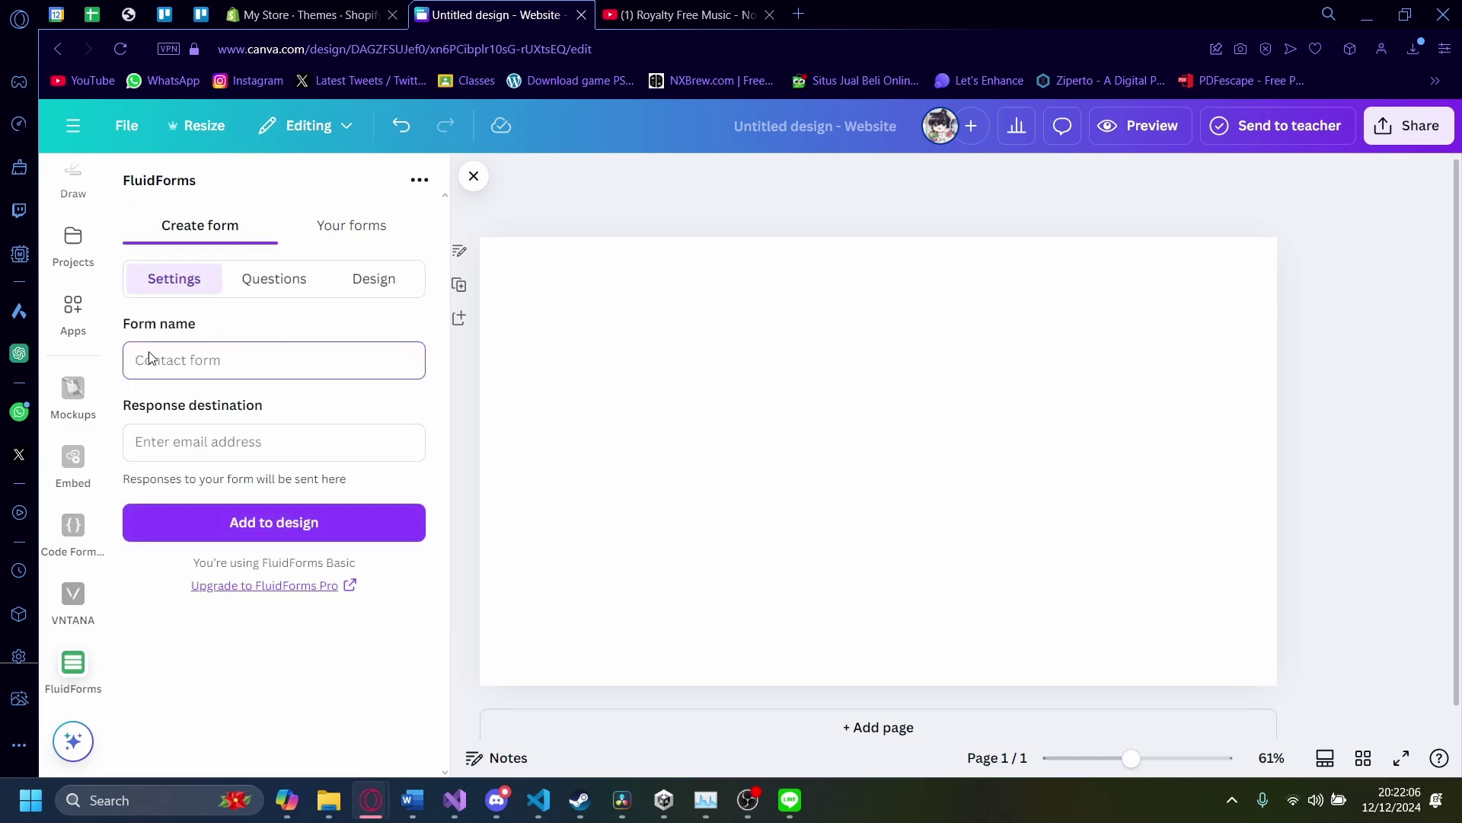
click(73, 596)
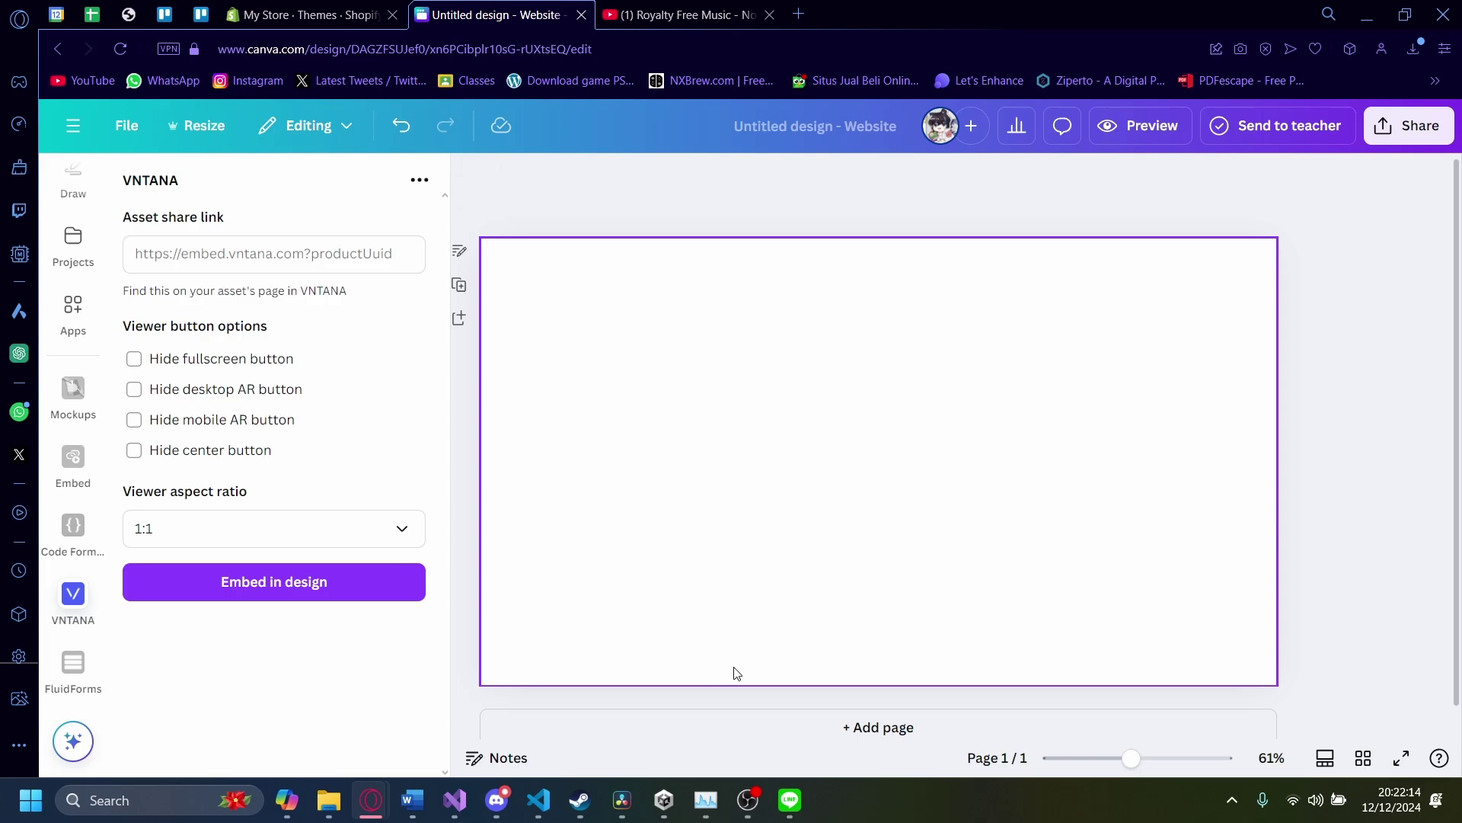
Reopen the Embed web-link panel and scroll through its supported services
click(73, 461)
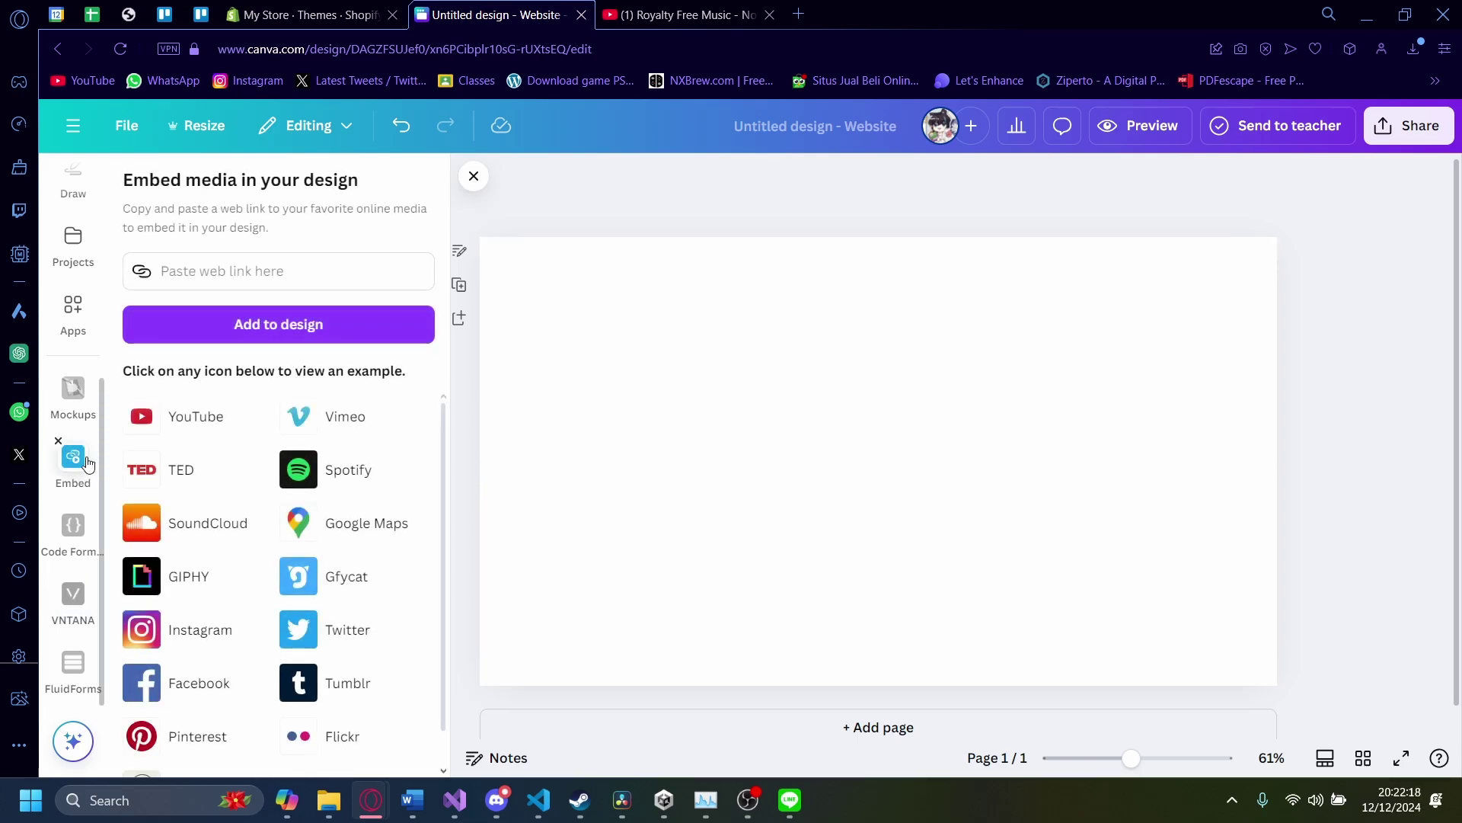
scroll(368, 604, down, 1)
scroll(368, 604, up, 1)
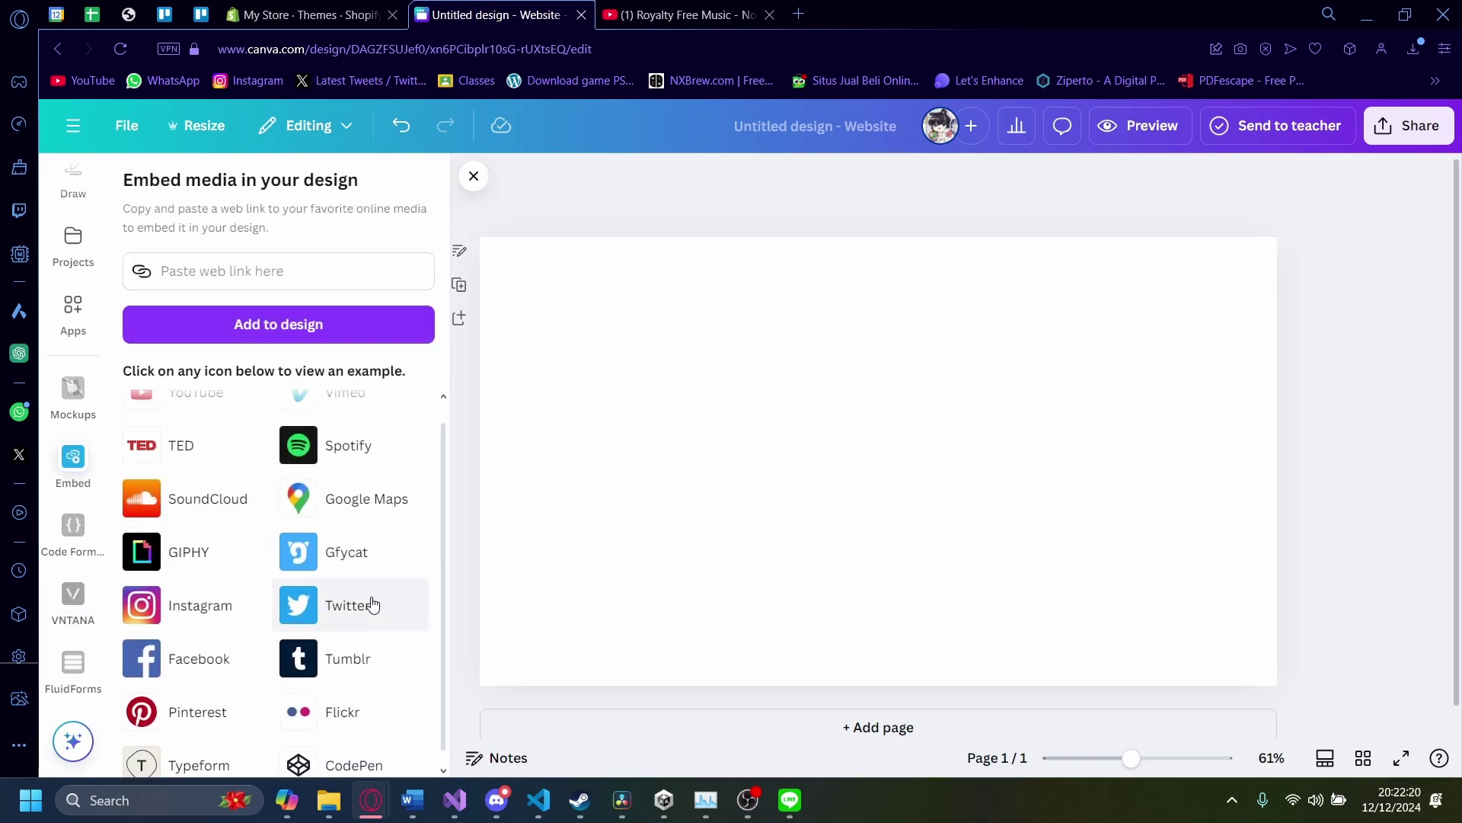
click(261, 272)
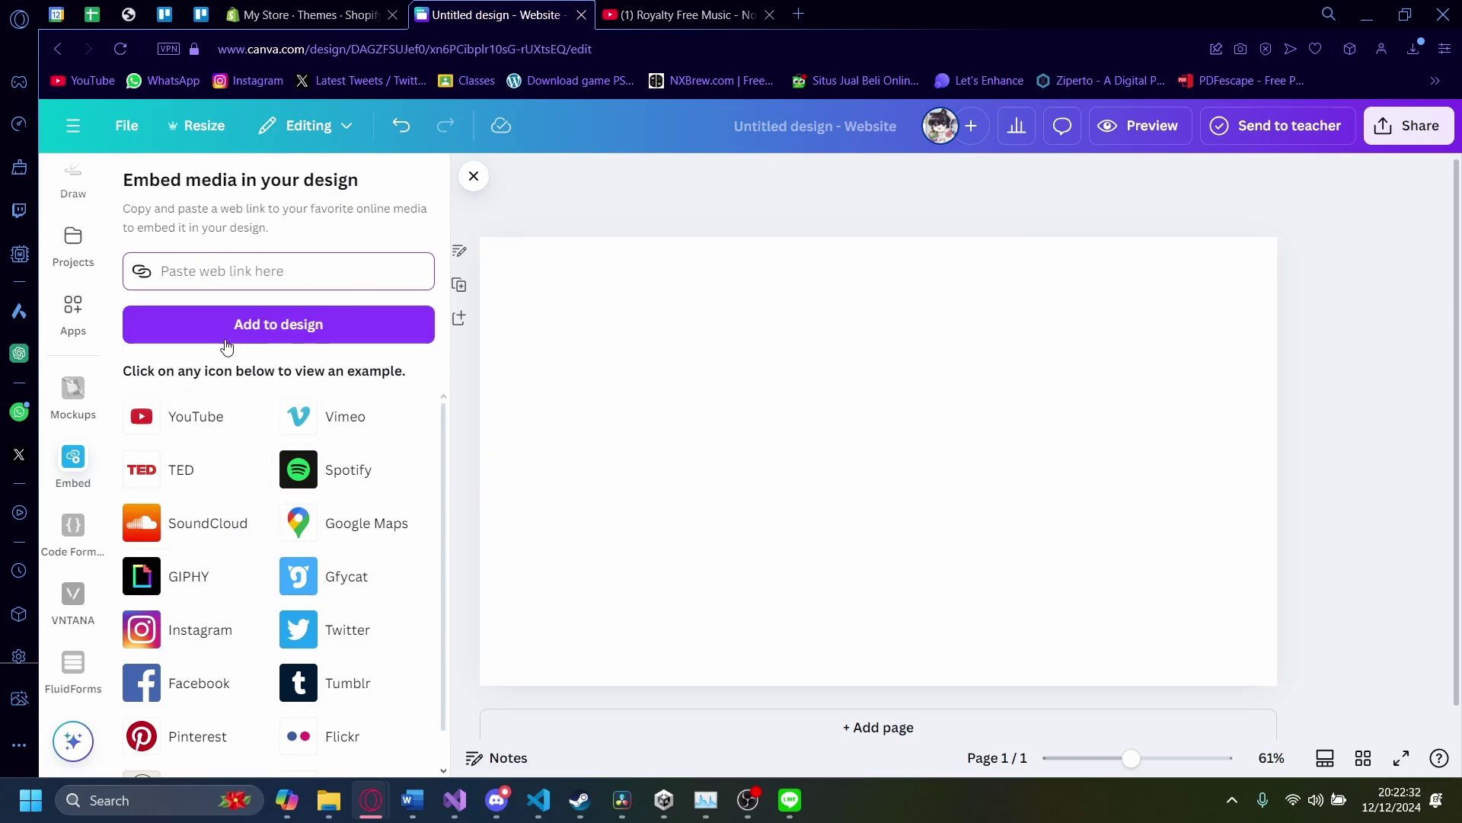
scroll(385, 516, down, 1)
scroll(412, 398, up, 1)
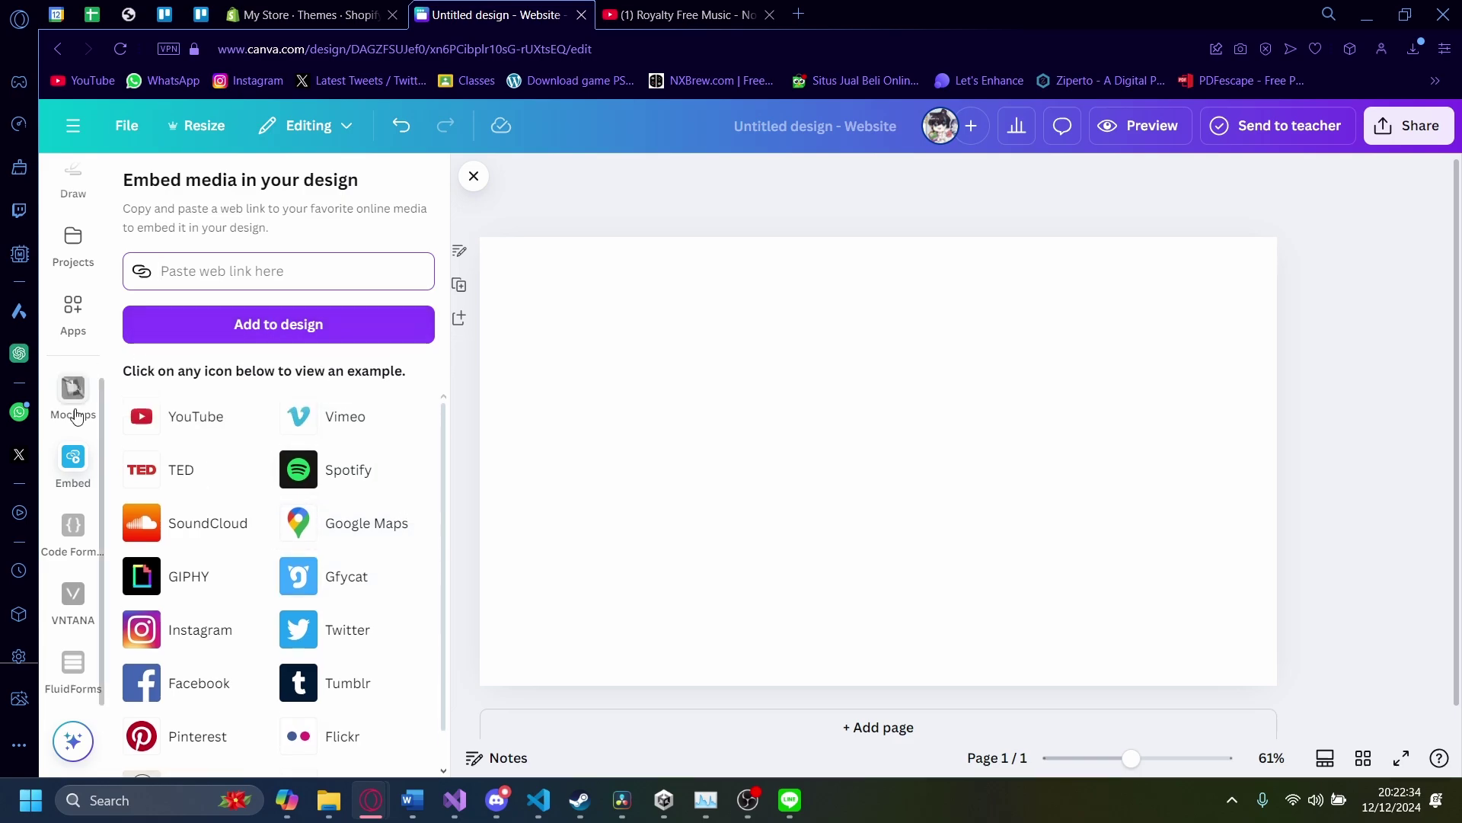
scroll(115, 685, down, 1)
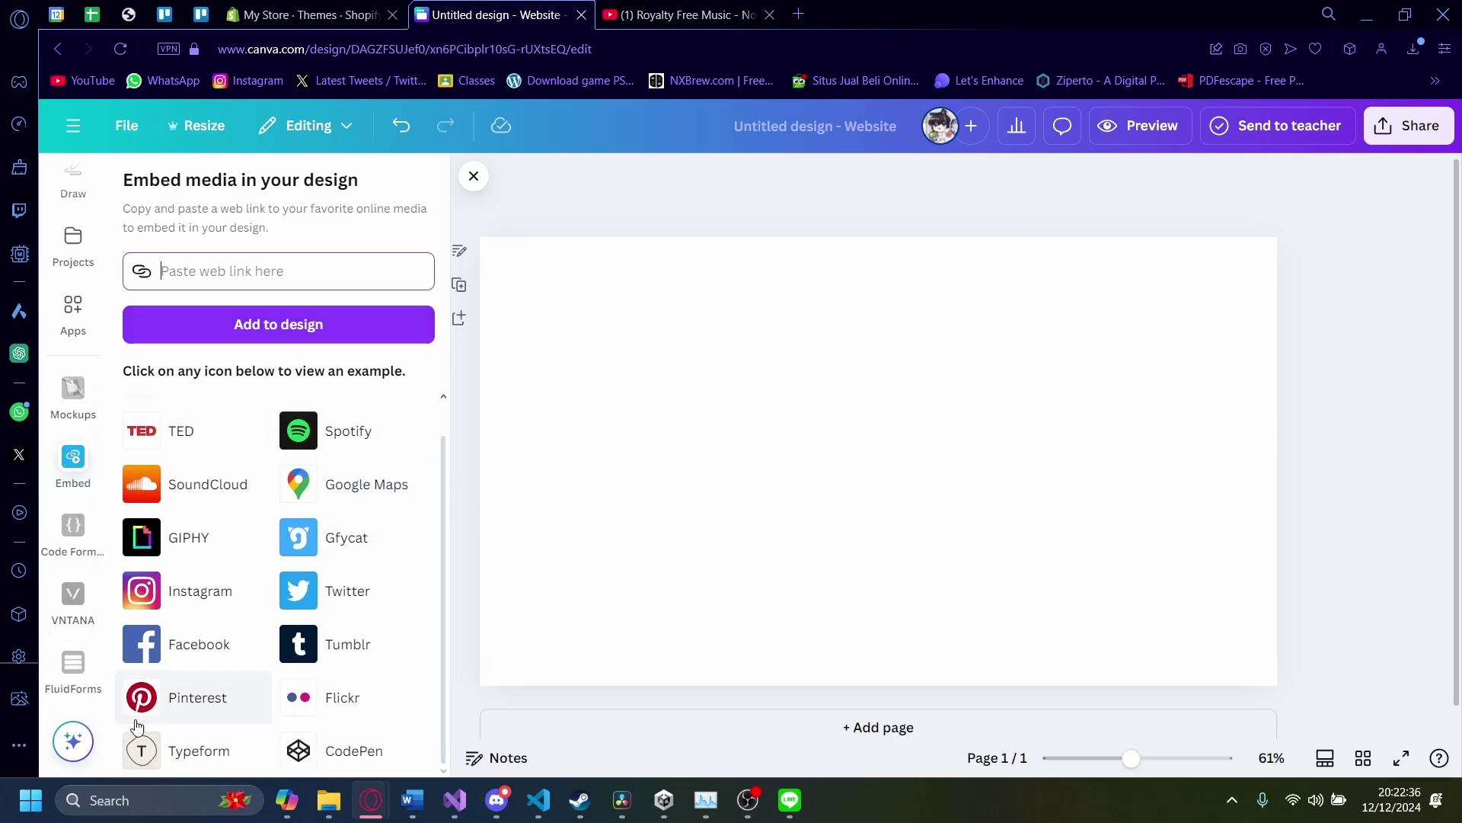
scroll(277, 465, up, 1)
Launch the Vouch app and dismiss its sign-in popup
click(73, 320)
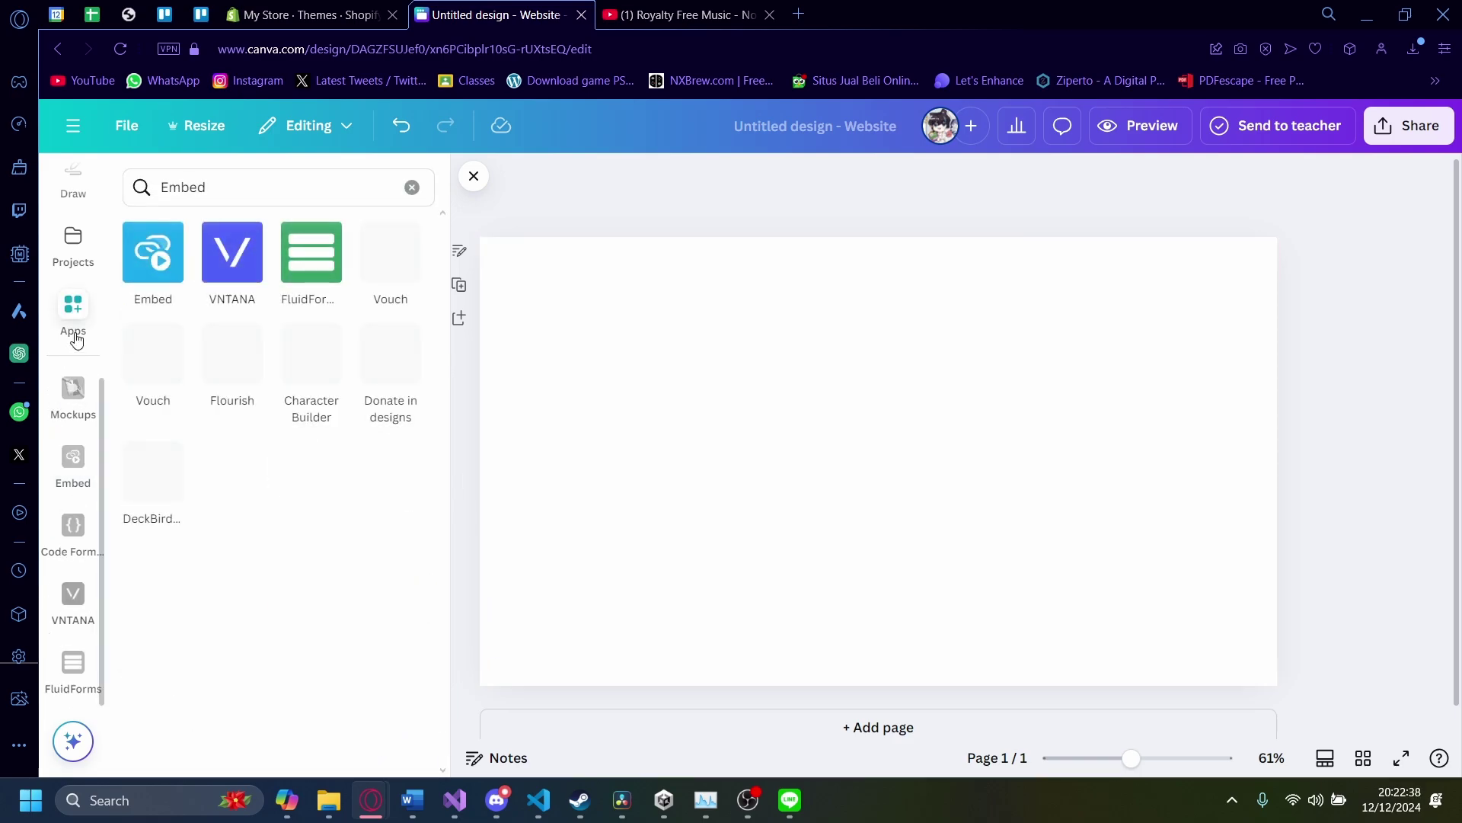
click(389, 256)
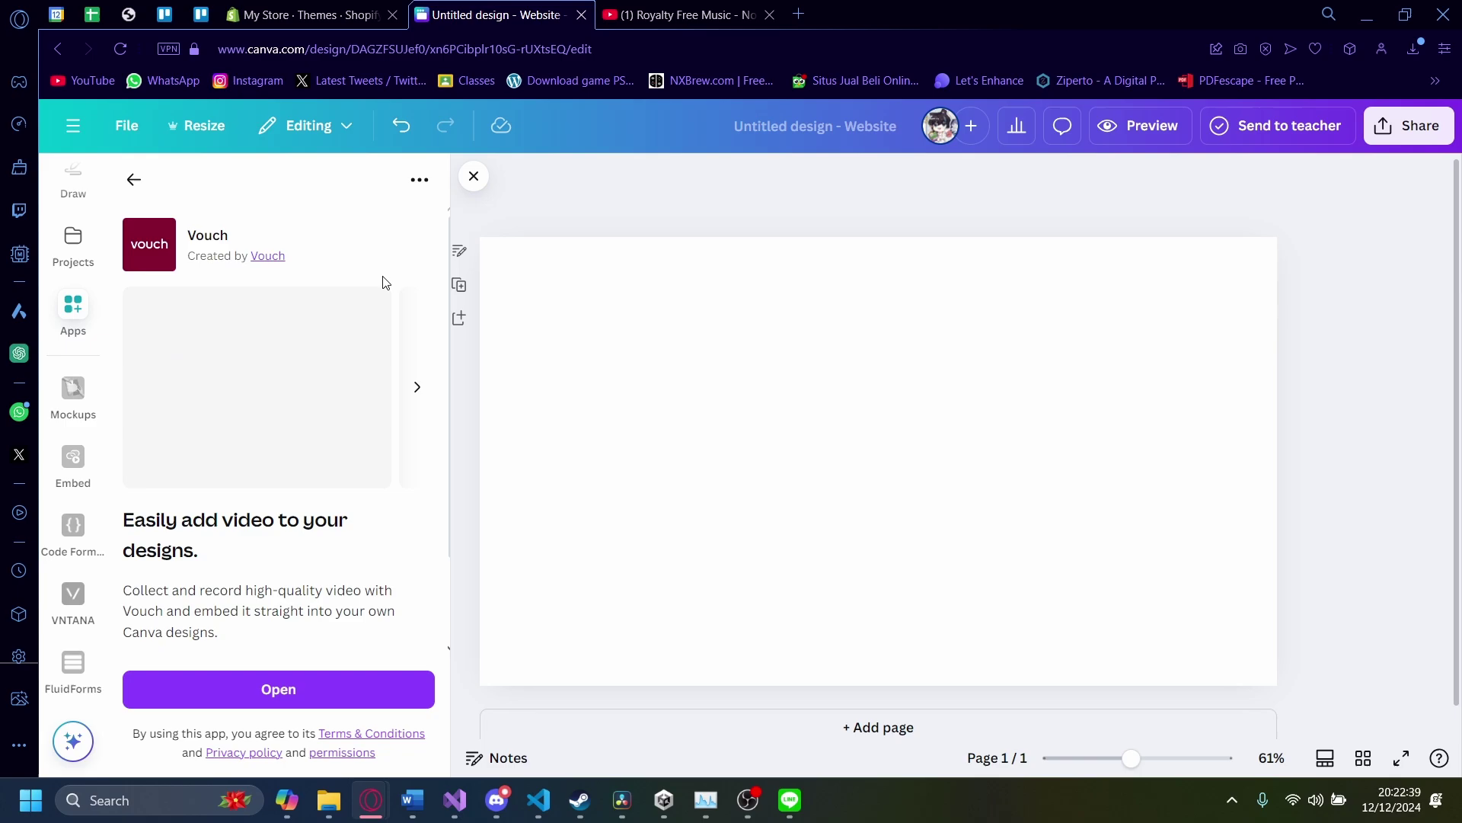
click(205, 701)
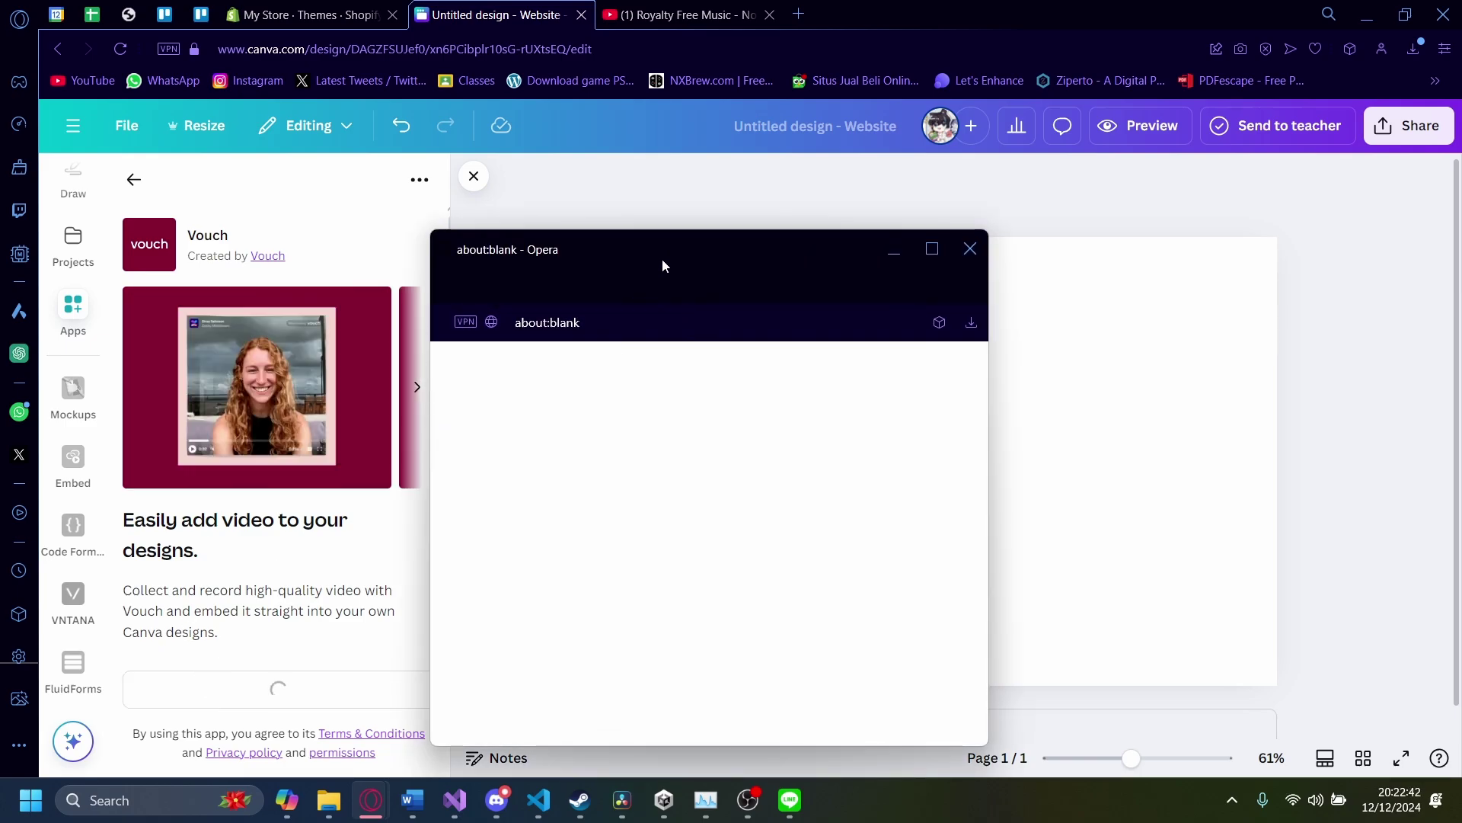
drag(663, 265, 898, 121)
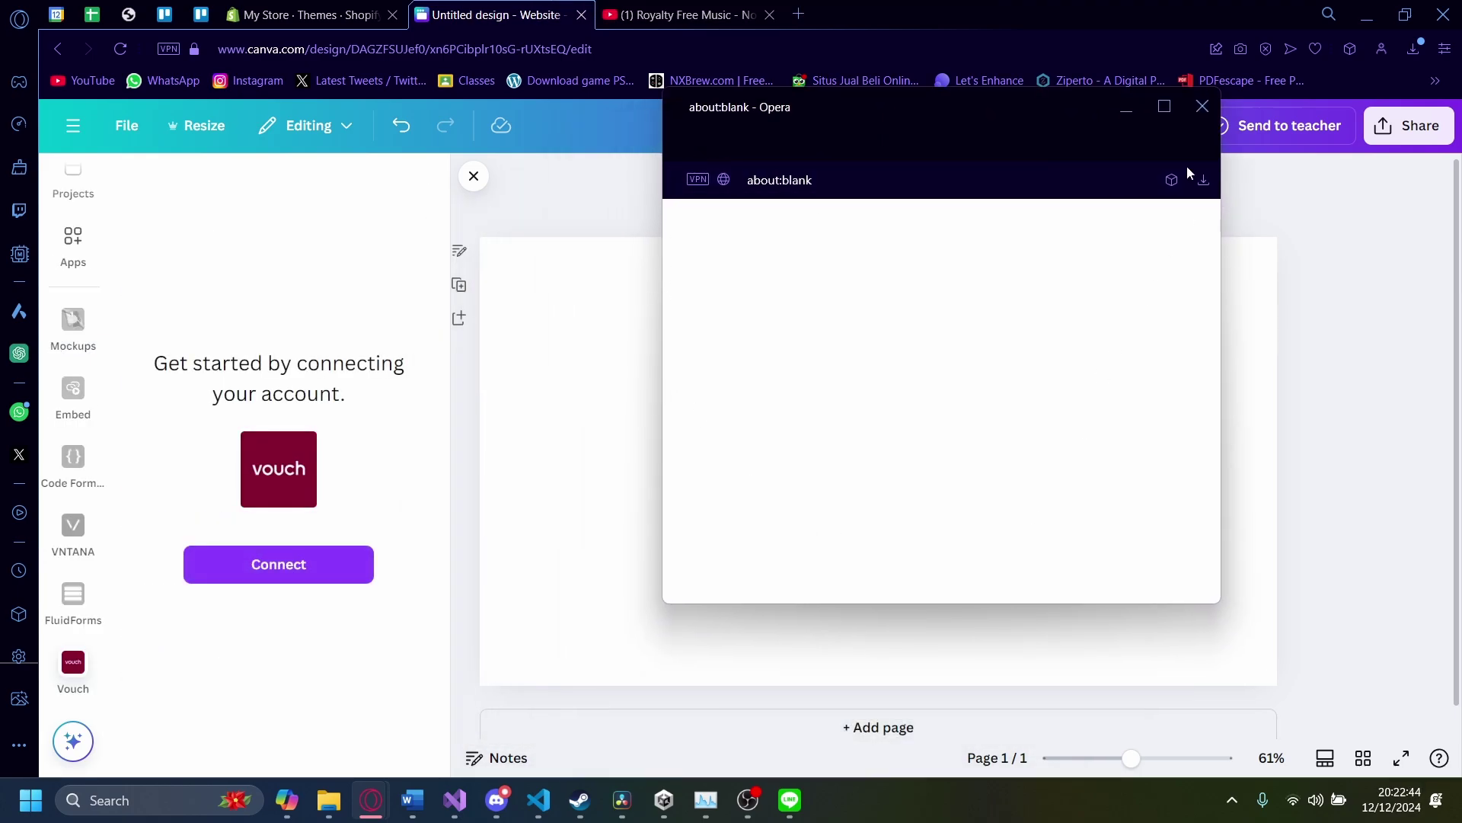
click(1203, 106)
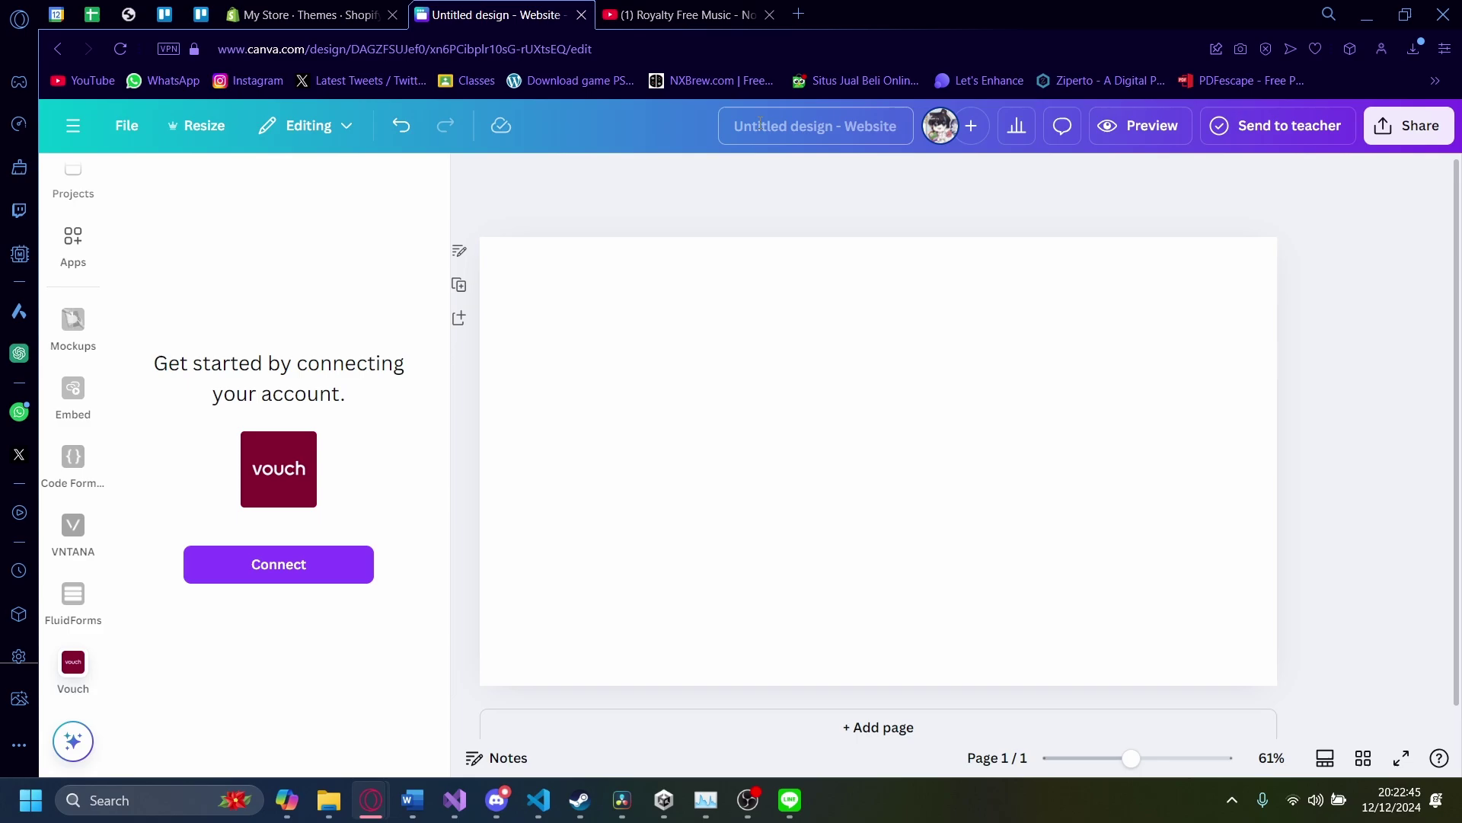
Browse the second Vouch app's details and preview carousel
click(71, 257)
click(166, 355)
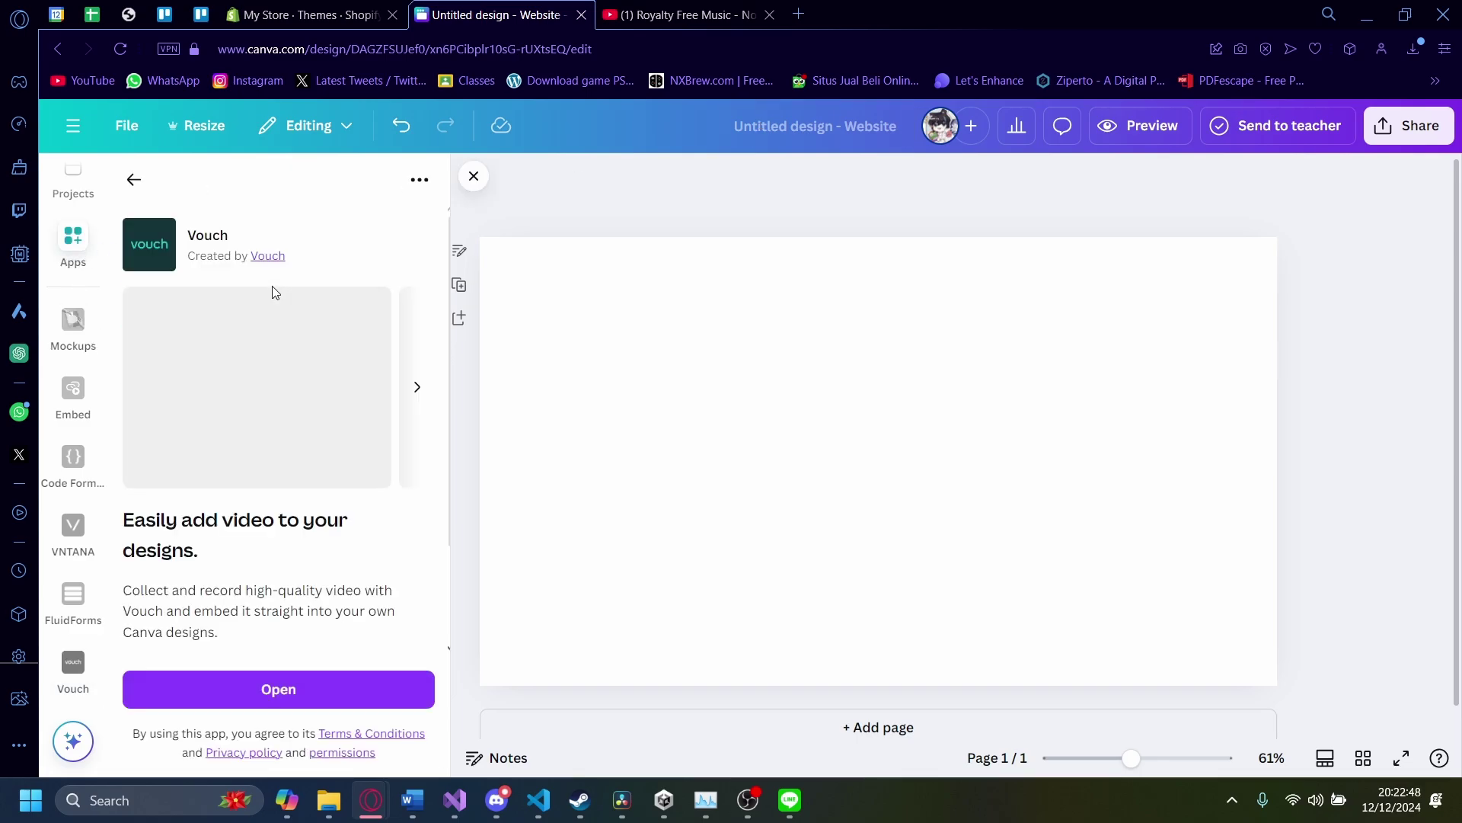
click(415, 390)
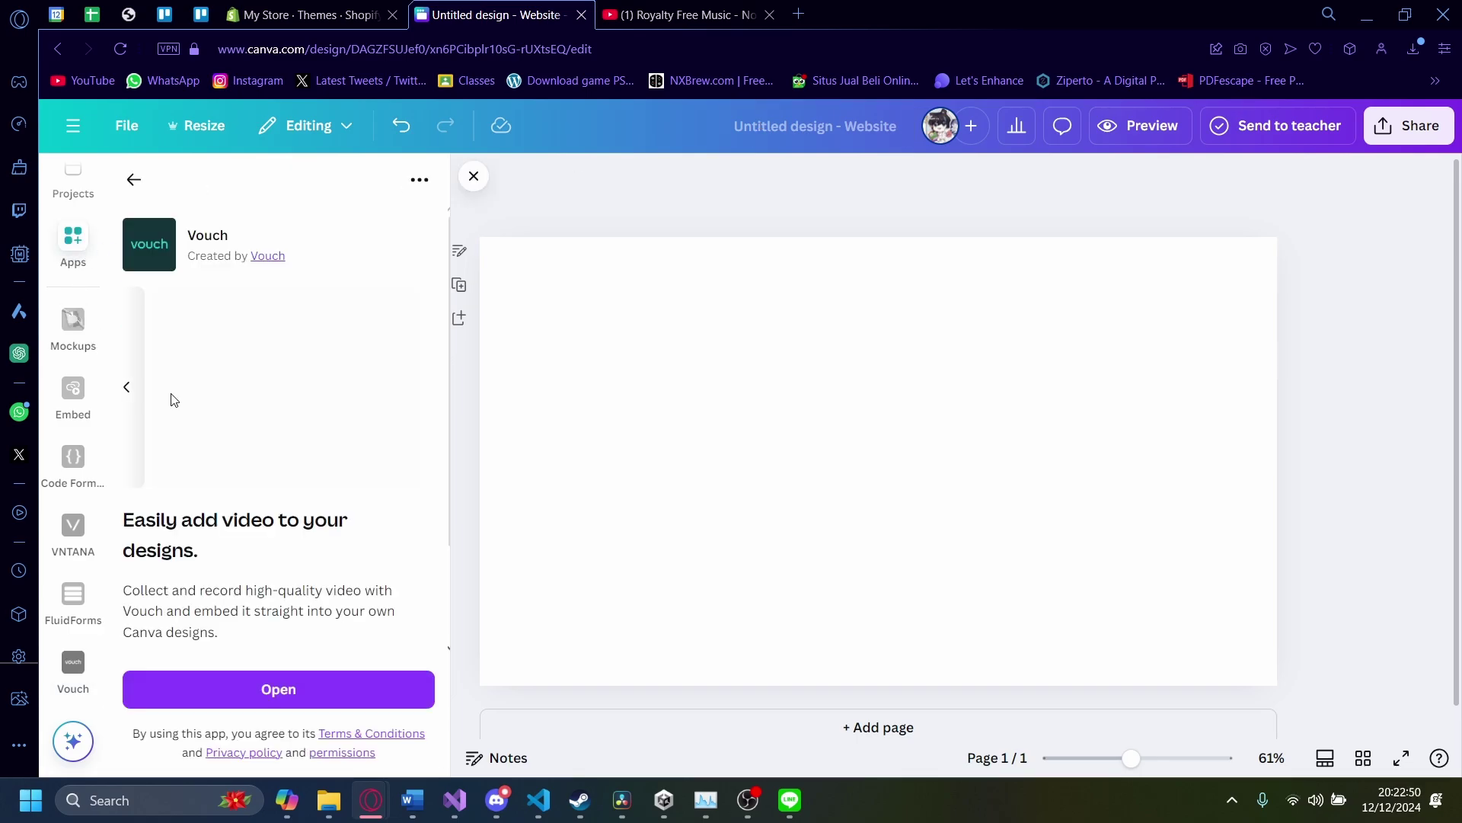
scroll(203, 379, down, 2)
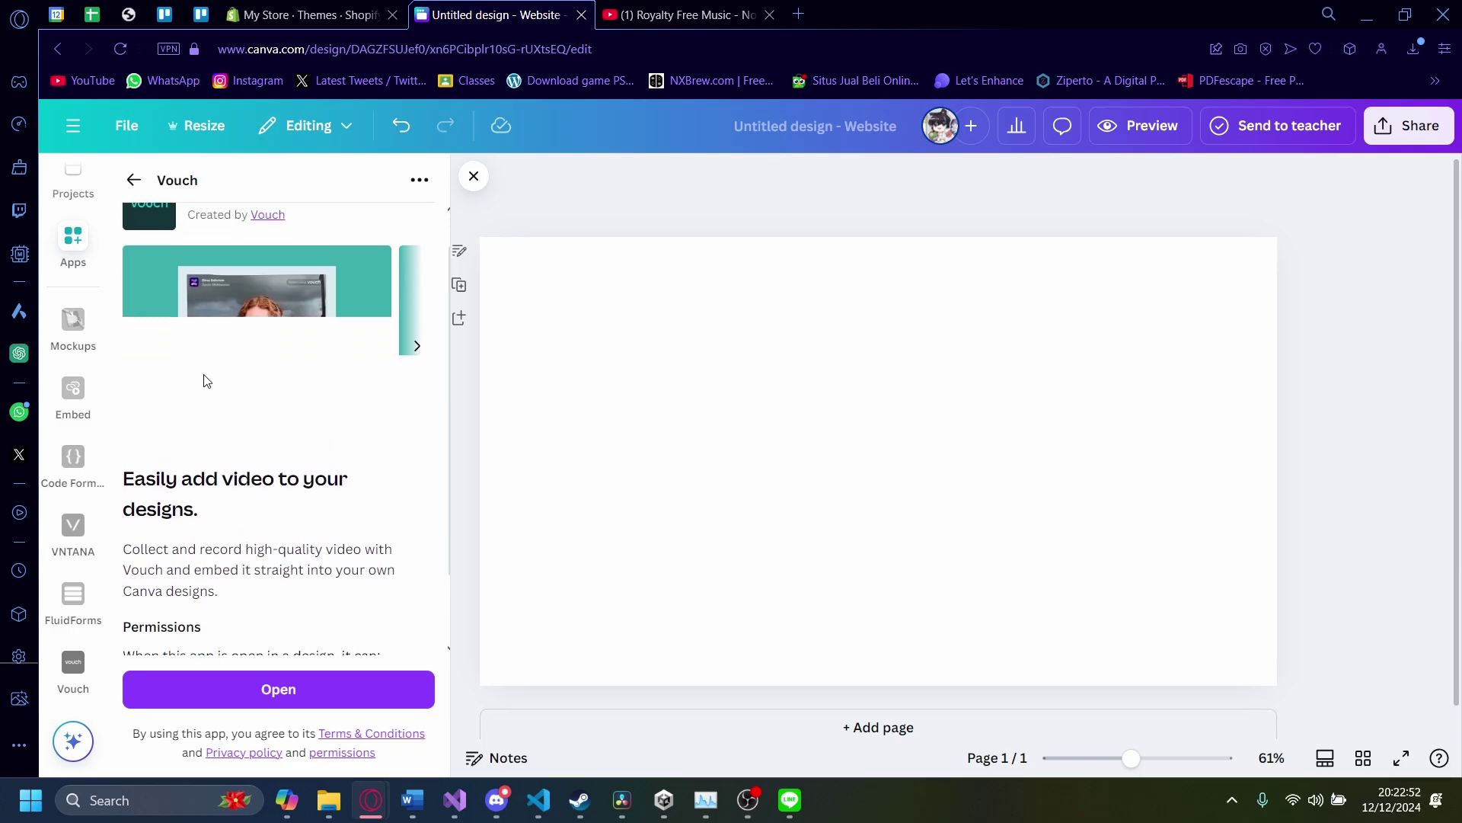
scroll(203, 378, up, 2)
click(136, 178)
Launch the Flourish app from its details page
click(228, 363)
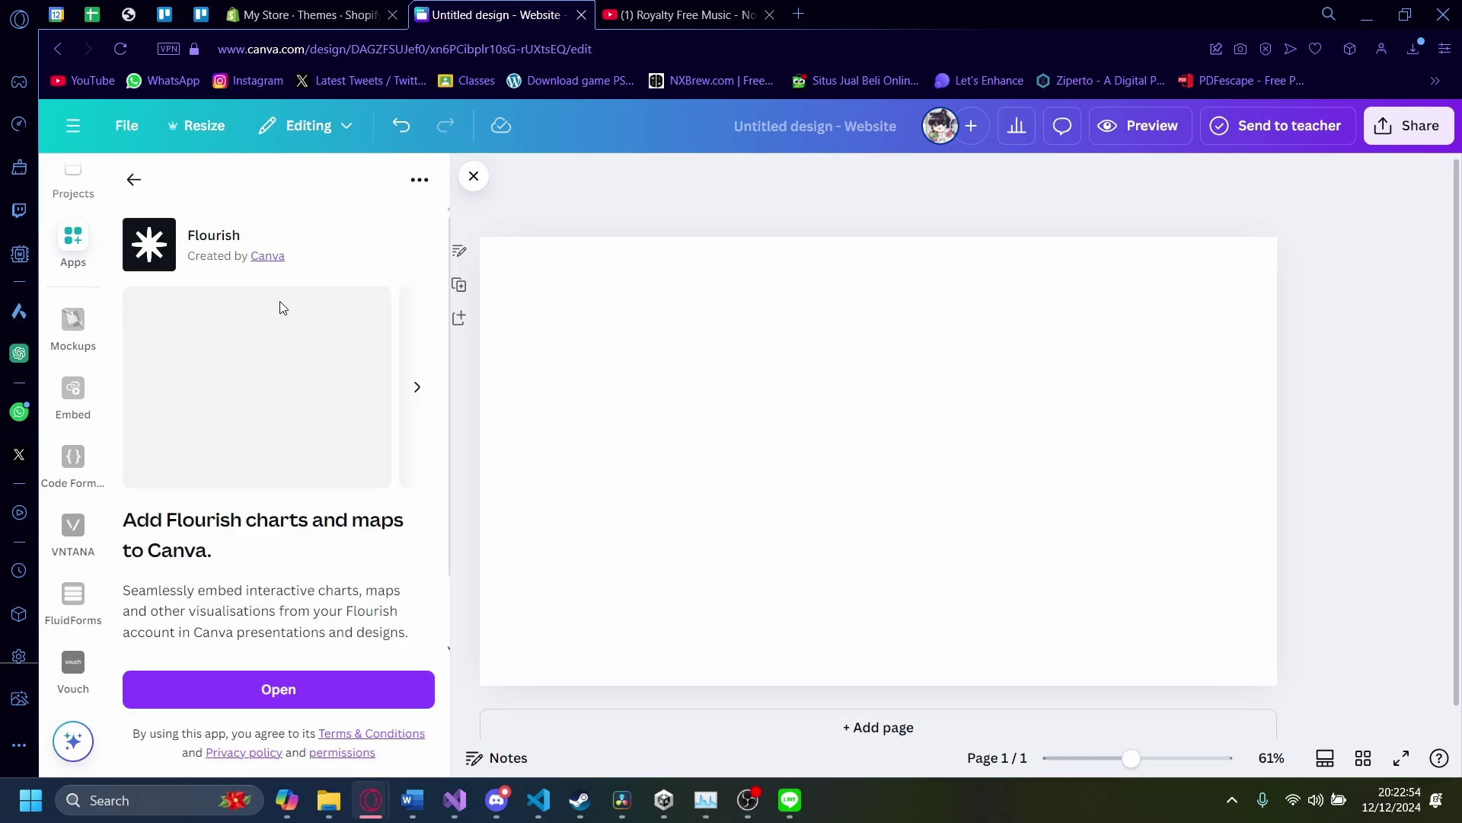
scroll(134, 477, down, 1)
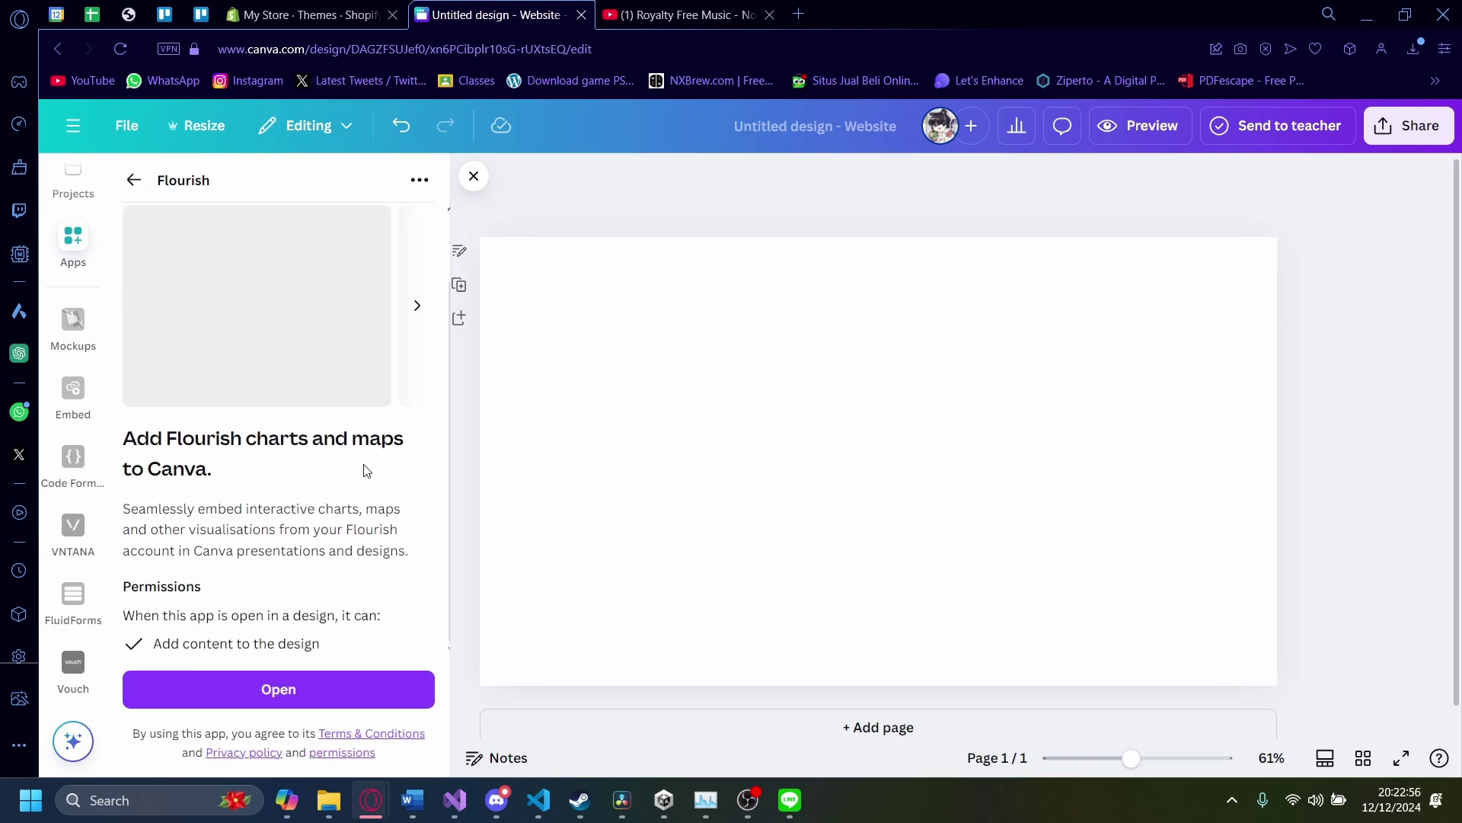
click(278, 688)
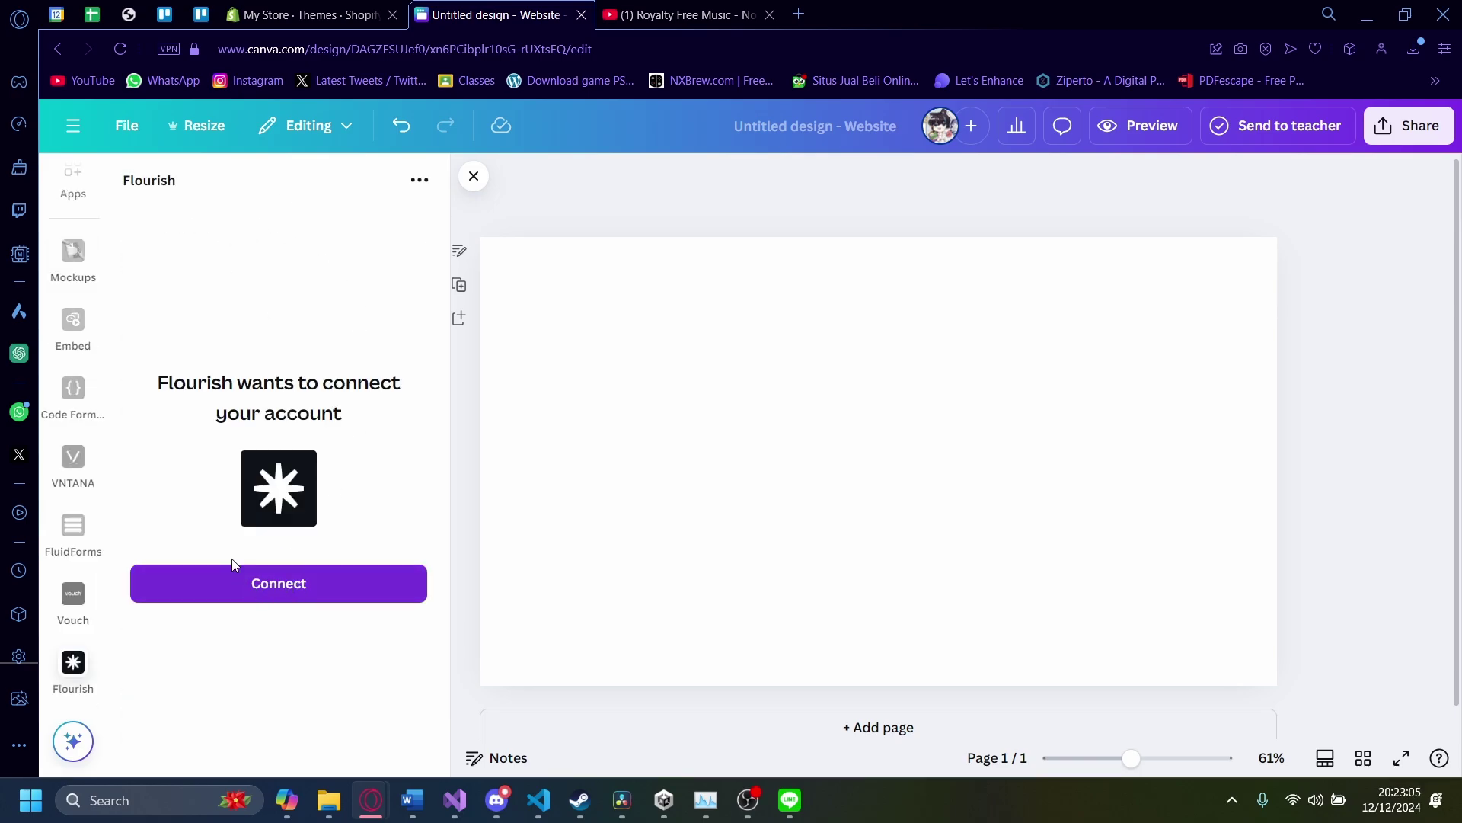
Switch through VNTANA and back to the Embed web-media panel via the sidebar
click(75, 463)
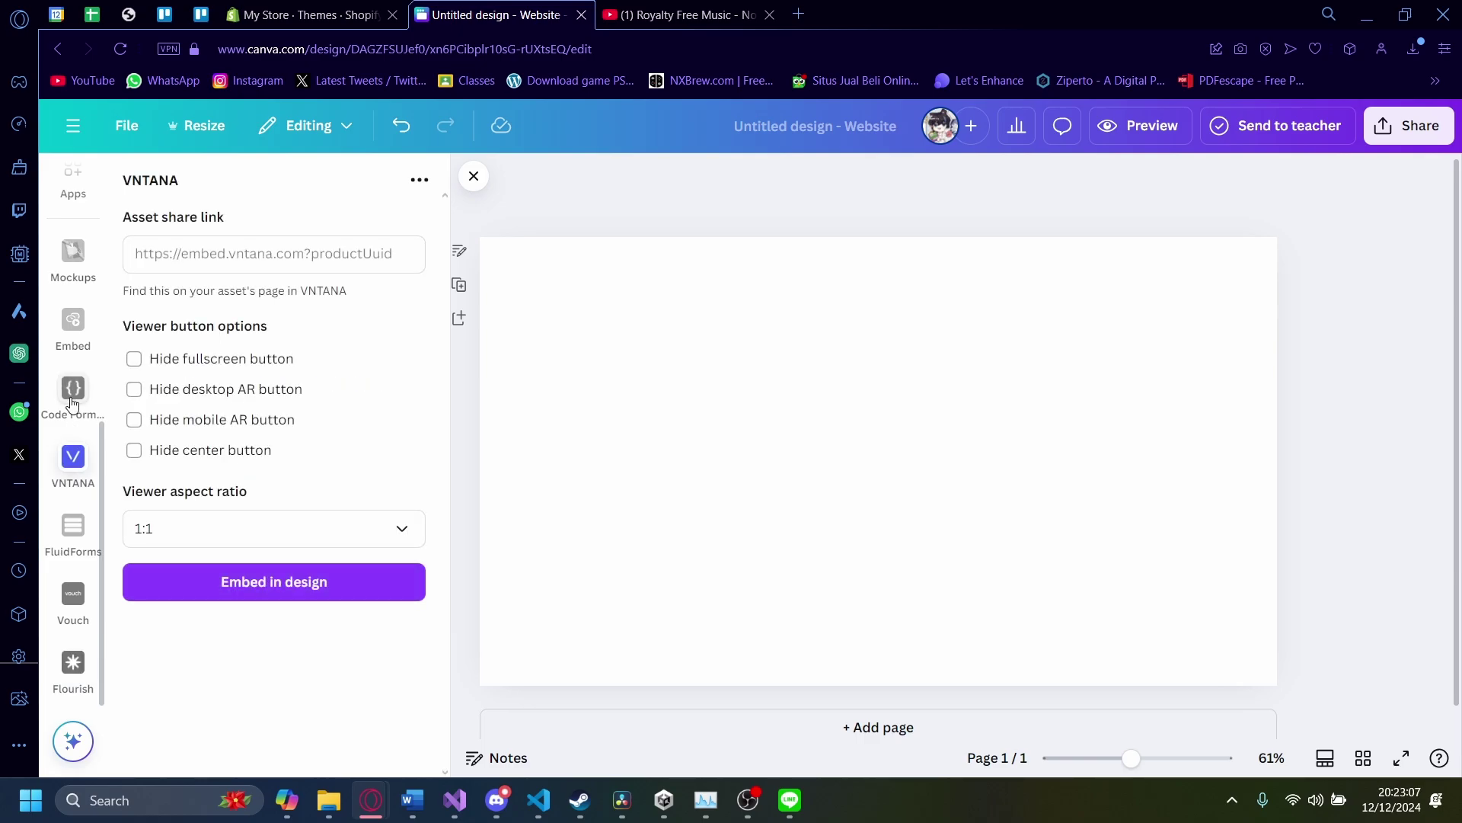
click(73, 404)
click(73, 318)
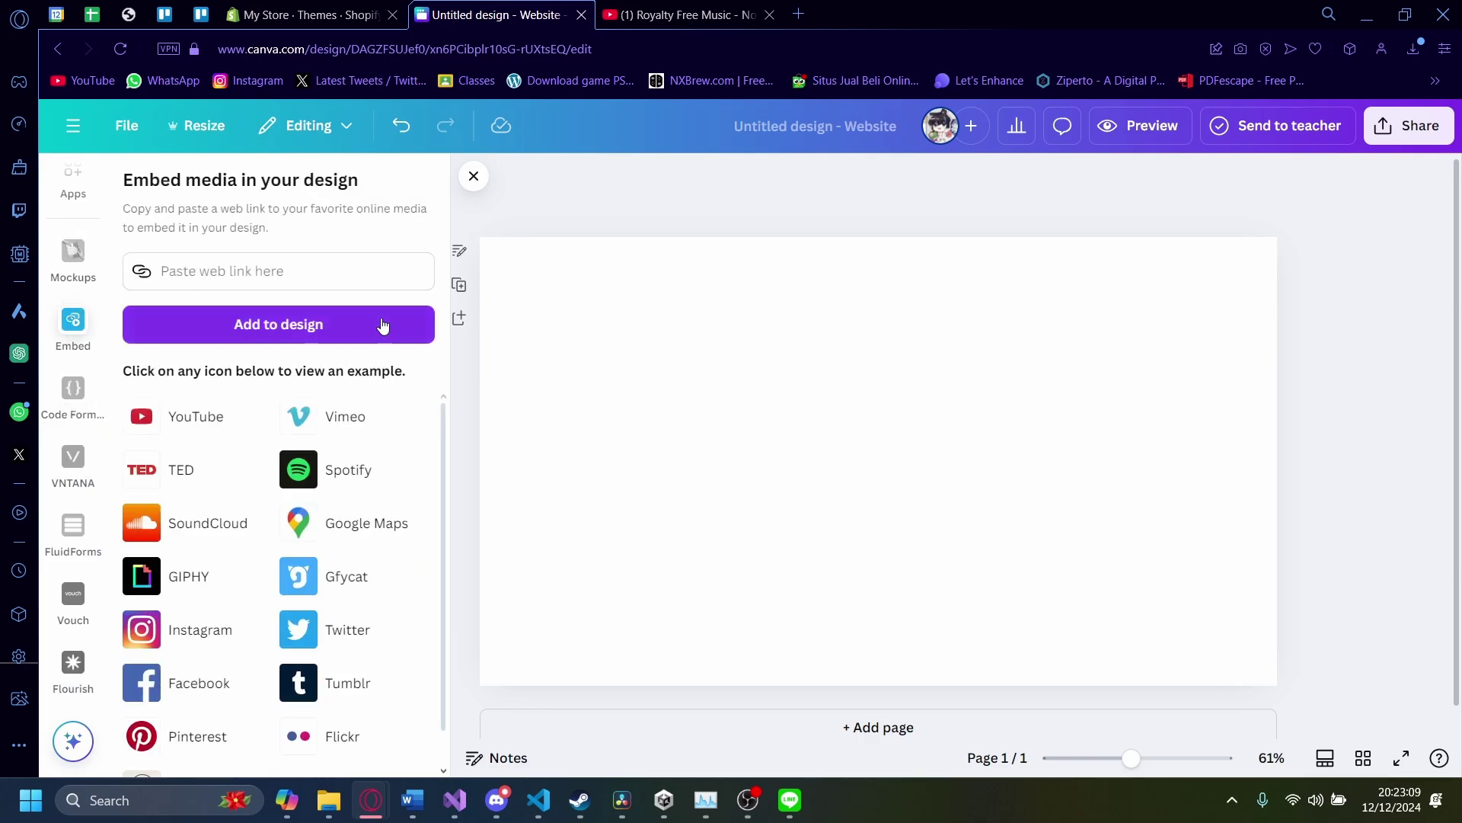